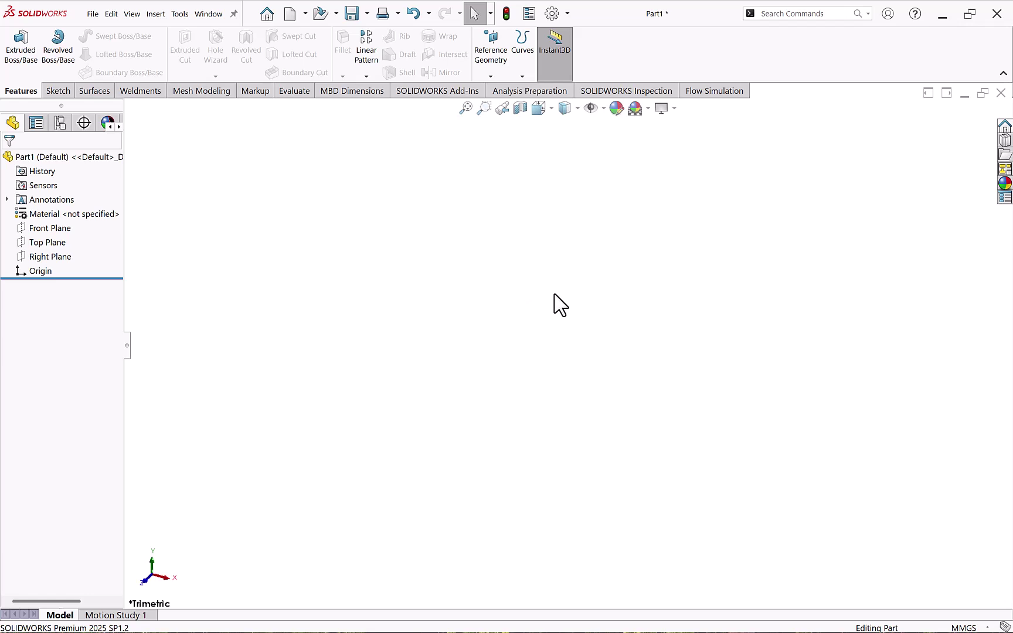
Step: Sketch a center rectangle about 116 mm by 34 mm on the Front Plane, centred on the origin
left_click(59, 229)
left_click(75, 218)
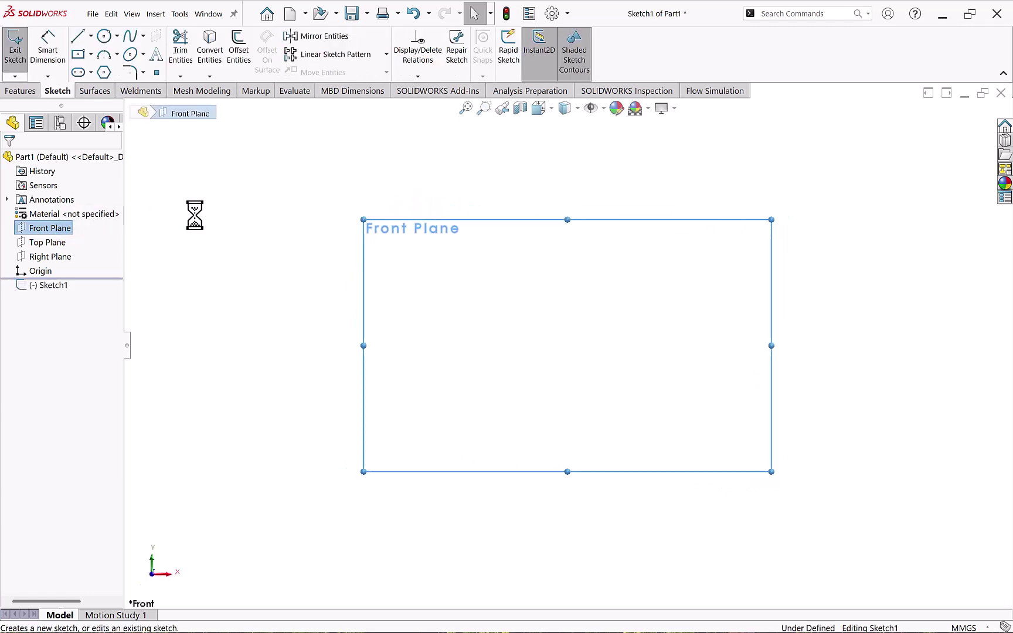
left_click(79, 54)
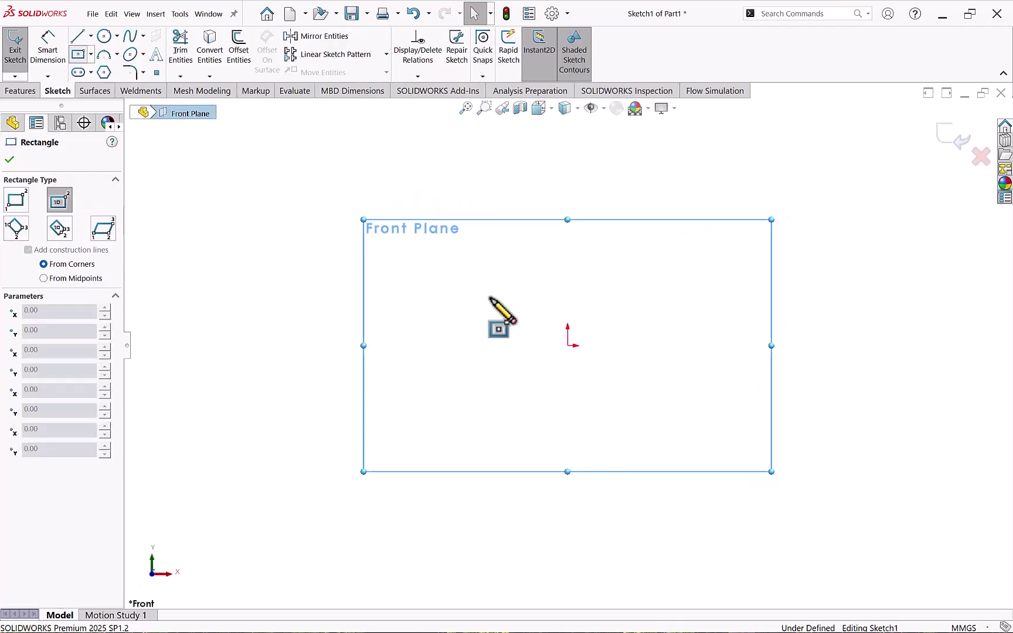
left_click(568, 346)
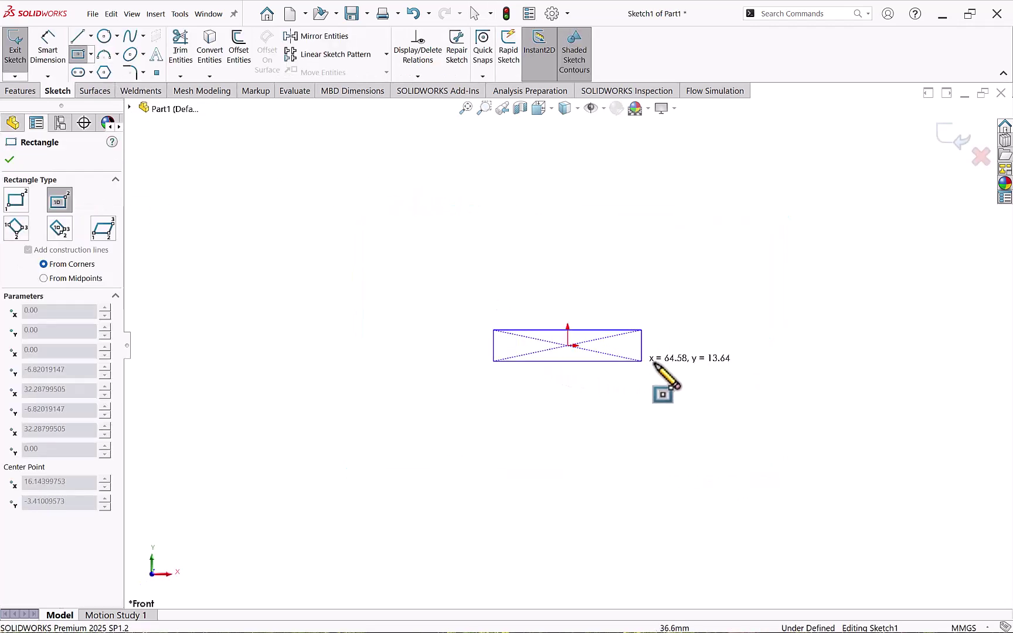
left_click(720, 385)
Step: Dimension the rectangle to 30 mm high and 100 mm wide
left_click(48, 46)
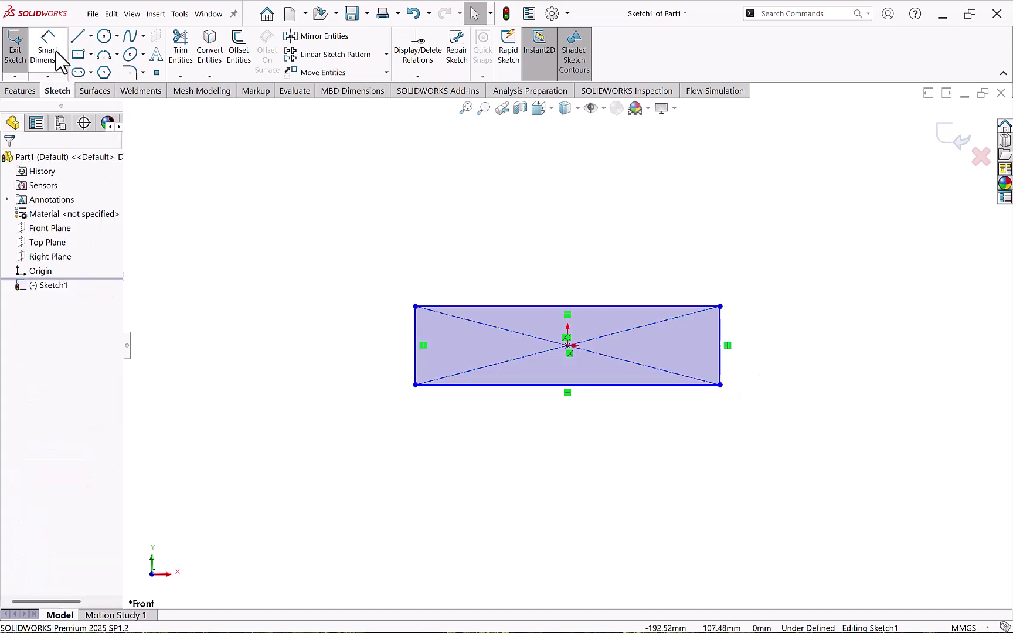
left_click(415, 342)
left_click(369, 352)
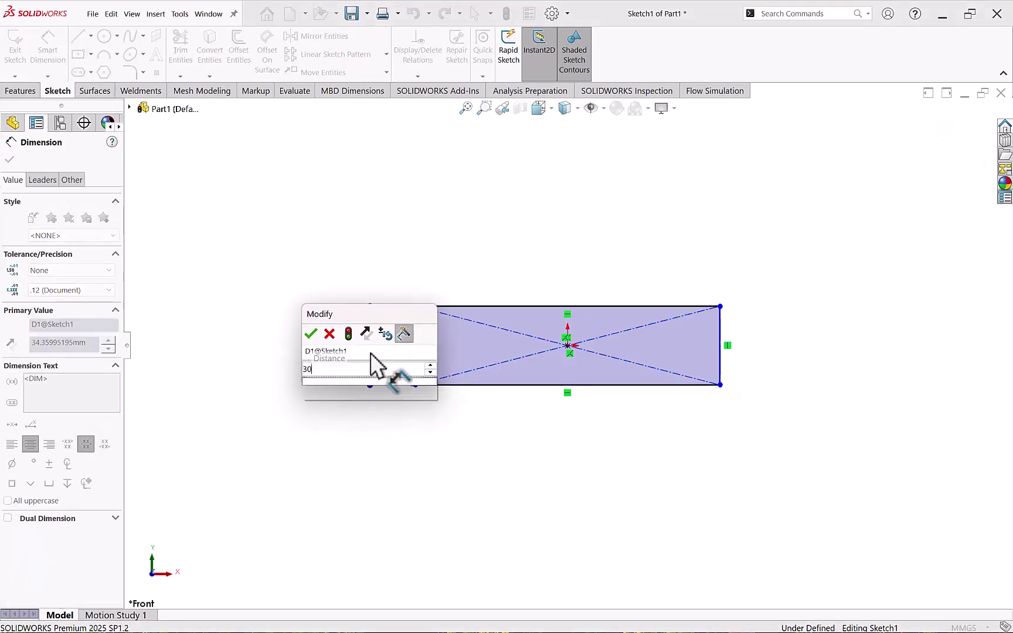
type("30")
key("Return")
left_click(493, 307)
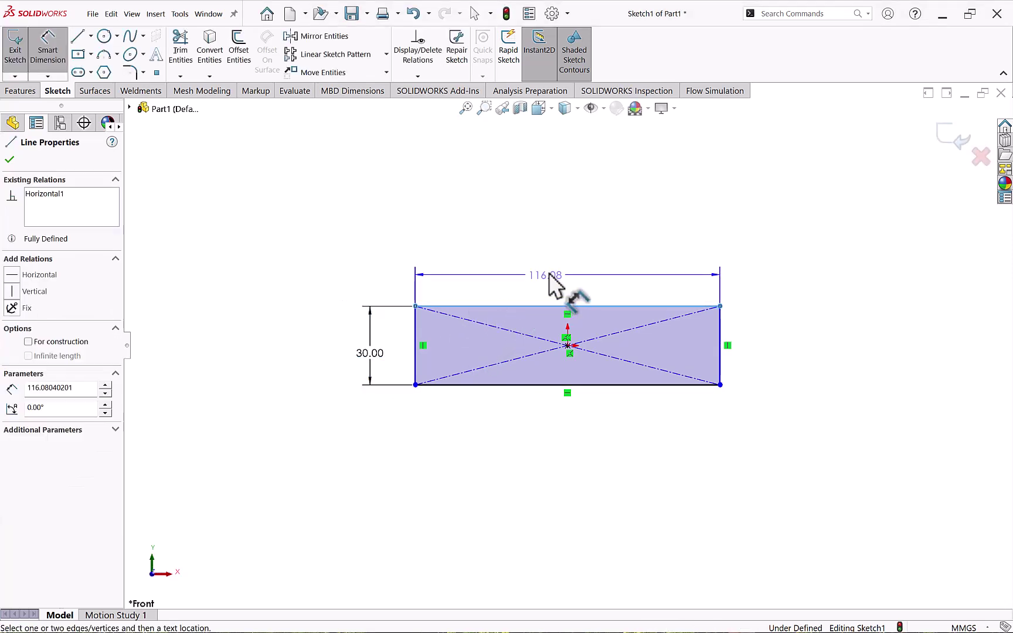
left_click(552, 272)
type("100")
key("Return")
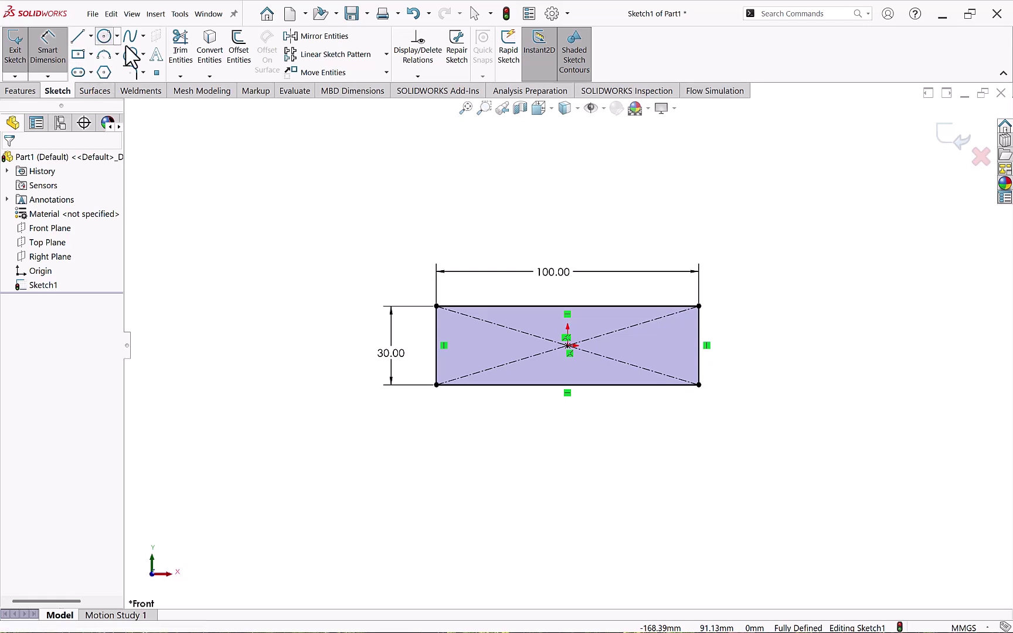
Step: Sketch a circle about 8.6 mm in diameter inside the rectangle, about 15 mm from its left edge and level with the origin
left_click(104, 36)
scroll(463, 358, "down", 3)
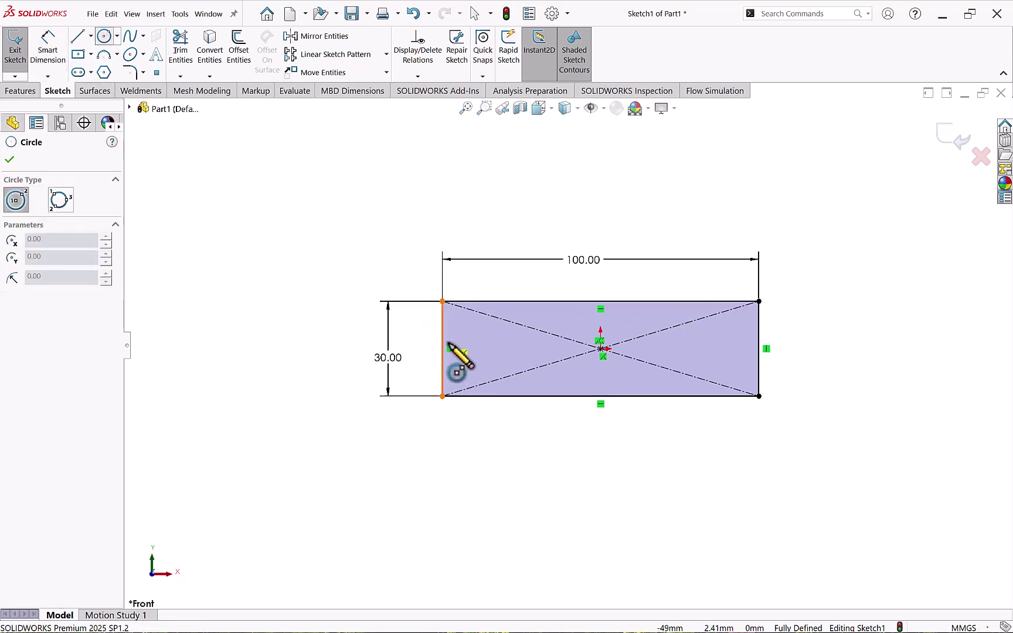
left_click(517, 351)
left_click(530, 368)
key("Escape")
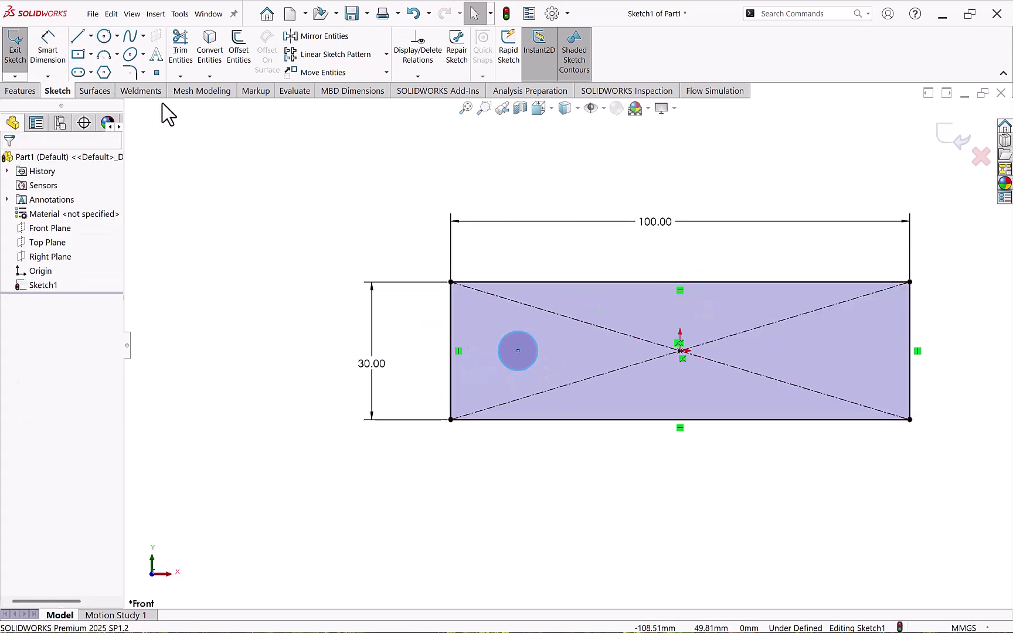
Step: Dimension the circle to 10 mm diameter and place its centre 15 mm from the rectangle's left edge
left_click(48, 50)
left_click(504, 342)
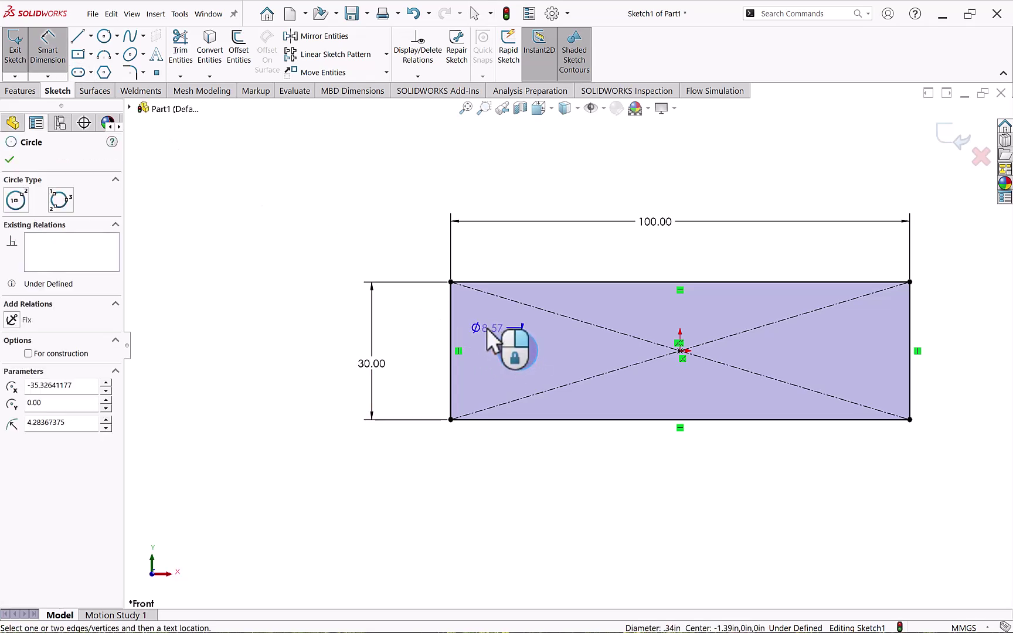
left_click(487, 327)
key("Return")
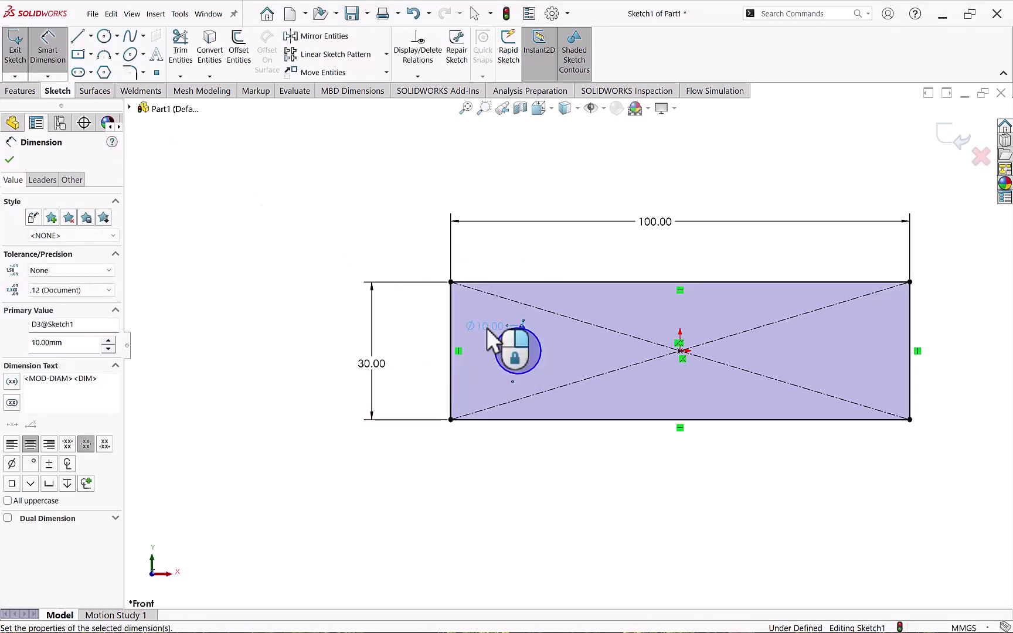
left_click(451, 363)
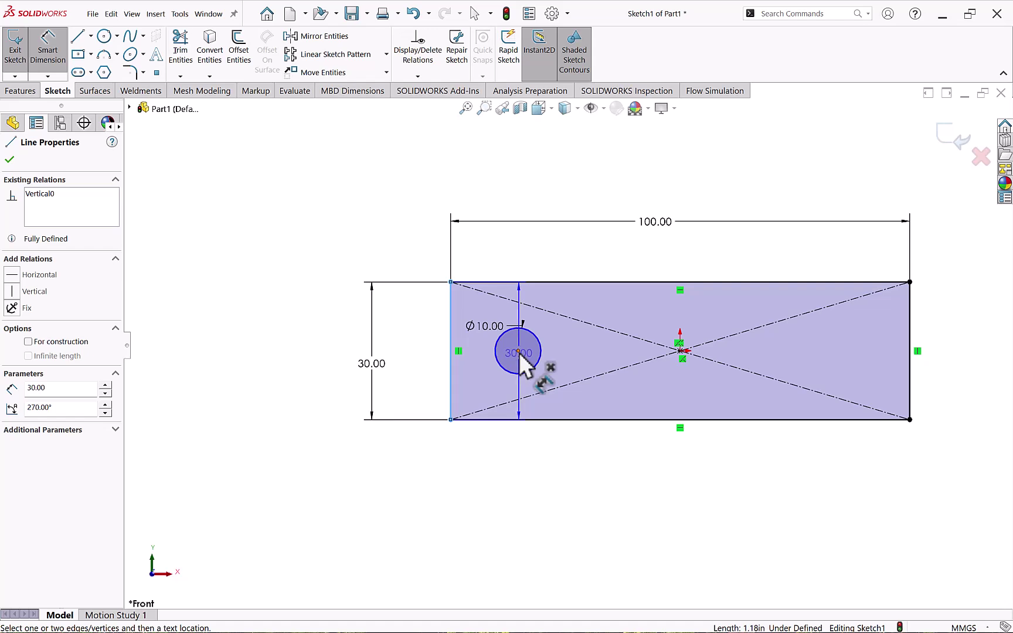
left_click(519, 352)
left_click(491, 384)
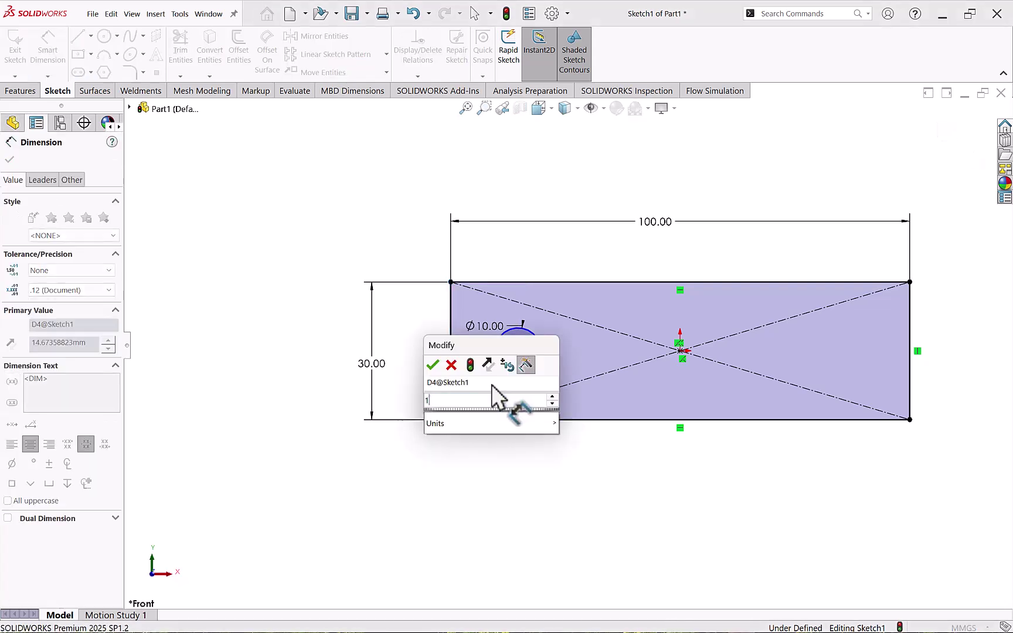
type("15")
key("Return")
key("Escape")
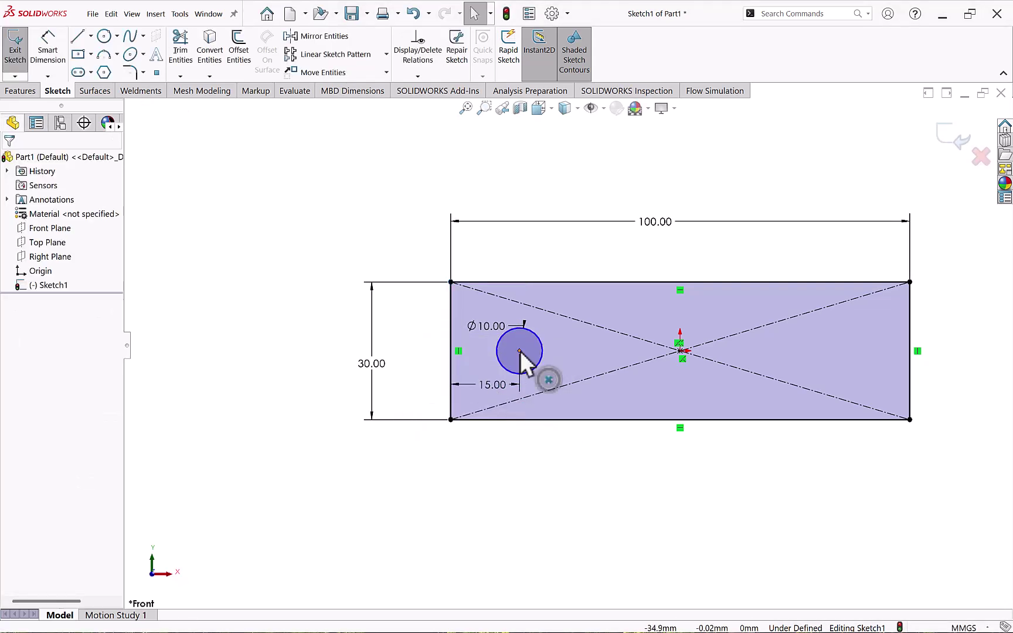
Step: Add a Horizontal relation between the left circle's centre and the rectangle's centre point
left_click(520, 350)
left_click(680, 351, "ctrl")
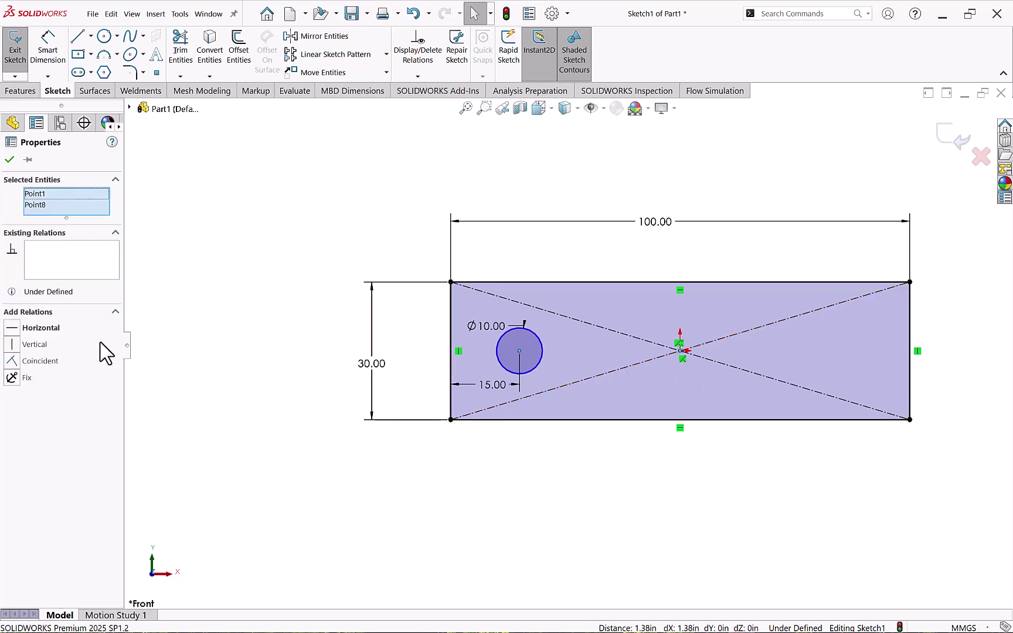
left_click(40, 328)
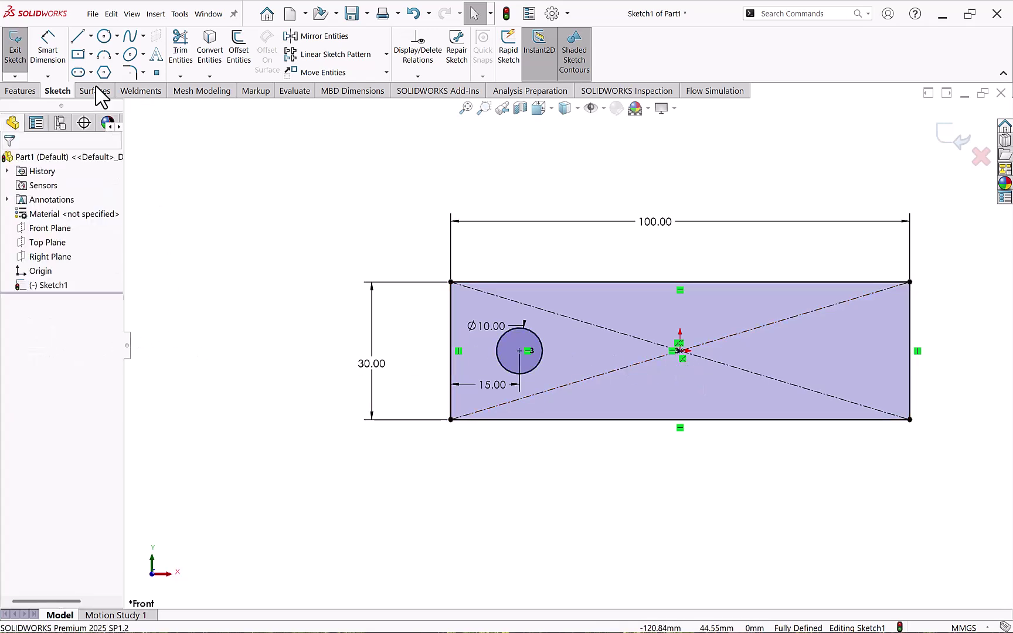
Step: Sketch a second circle inside the rectangle, with its centre about 17 mm from the right edge
left_click(104, 37)
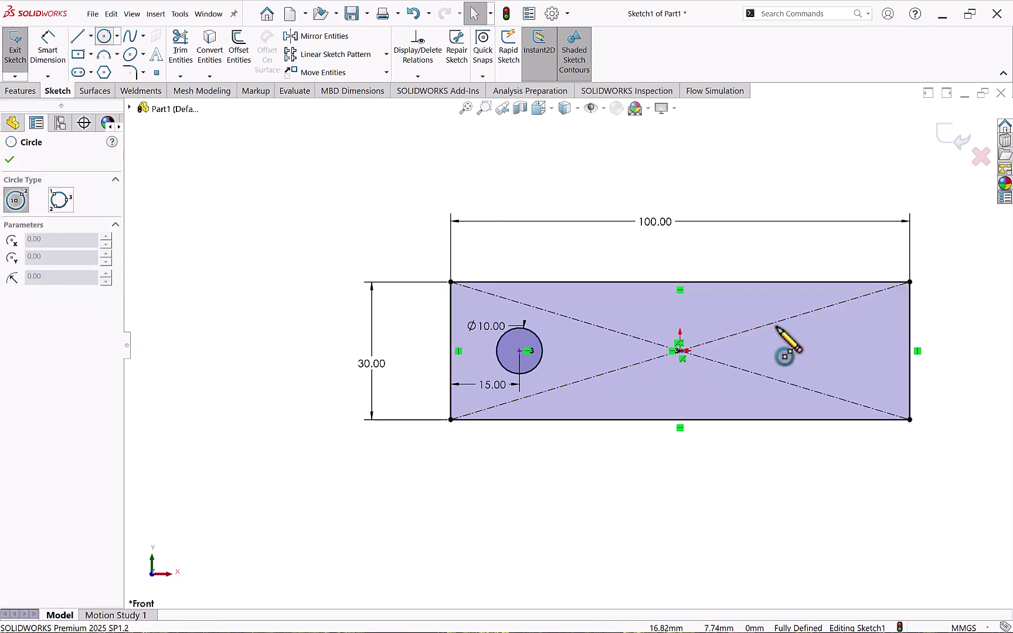
left_click(833, 350)
left_click(829, 371)
key("Escape")
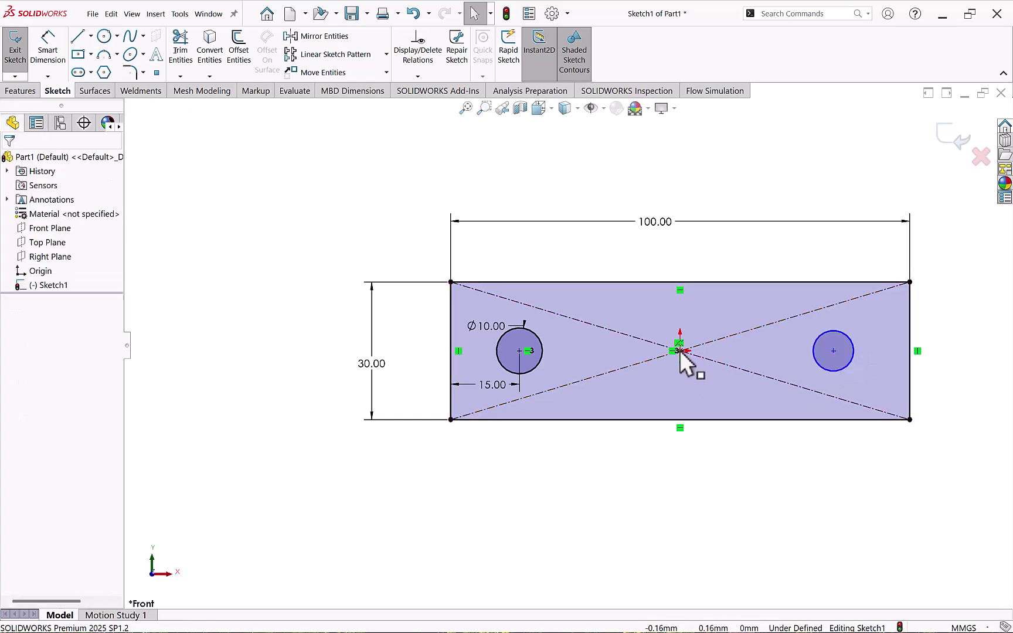
Step: Make the right circle's centre horizontal with the rectangle's centre point and the two circles equal in size
left_click(681, 350)
left_click(833, 350)
left_click(680, 350, "ctrl")
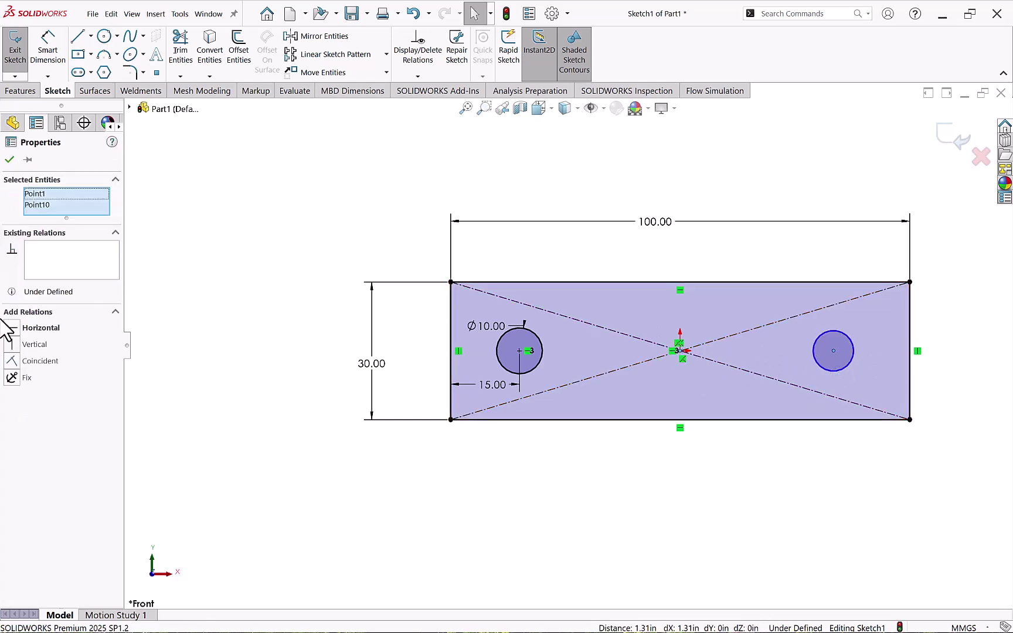
left_click(58, 331)
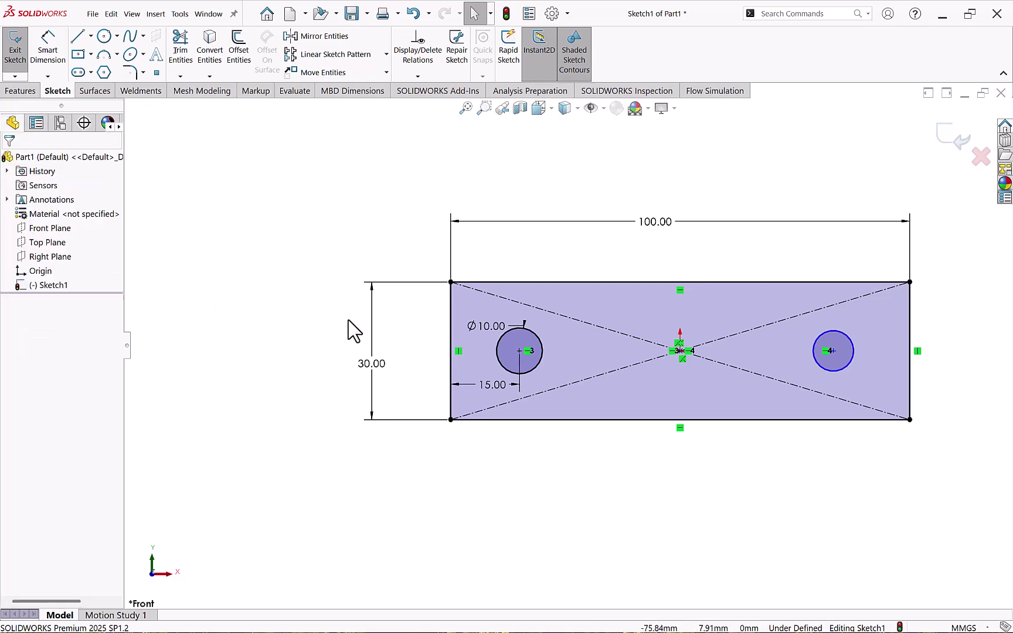
left_click(542, 356)
left_click(813, 355, "ctrl")
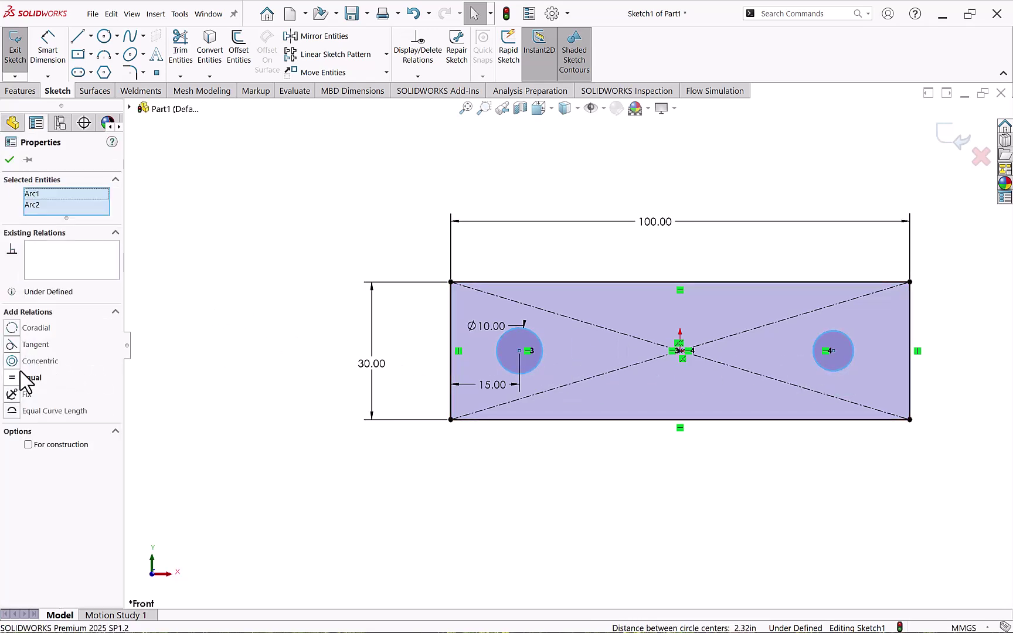
left_click(26, 378)
Step: Dimension the right circle's centre 15 mm from the rectangle's right edge
left_click(42, 48)
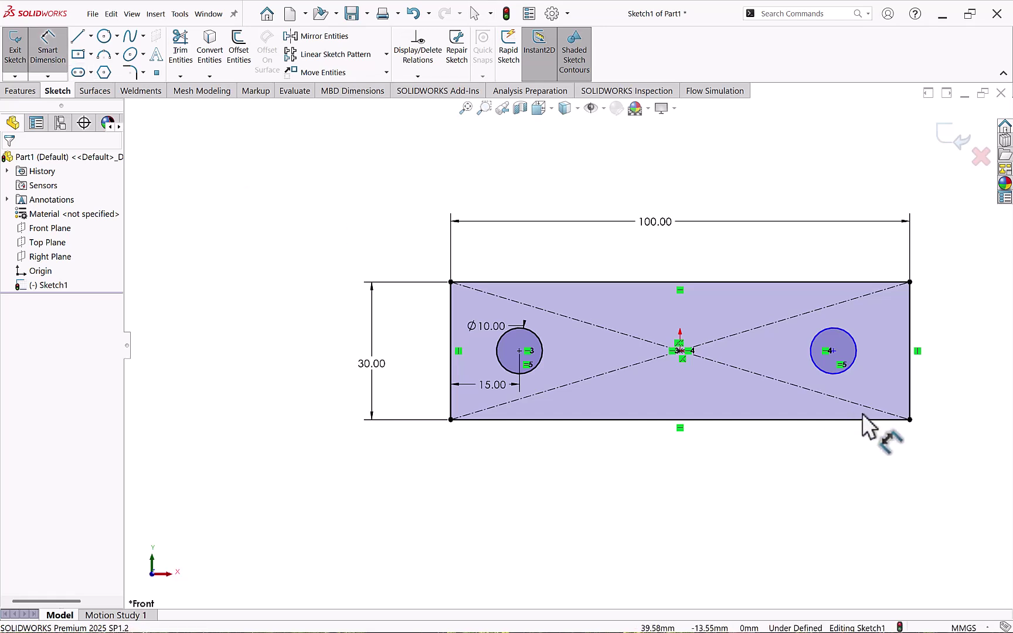
left_click(832, 351)
left_click(910, 352)
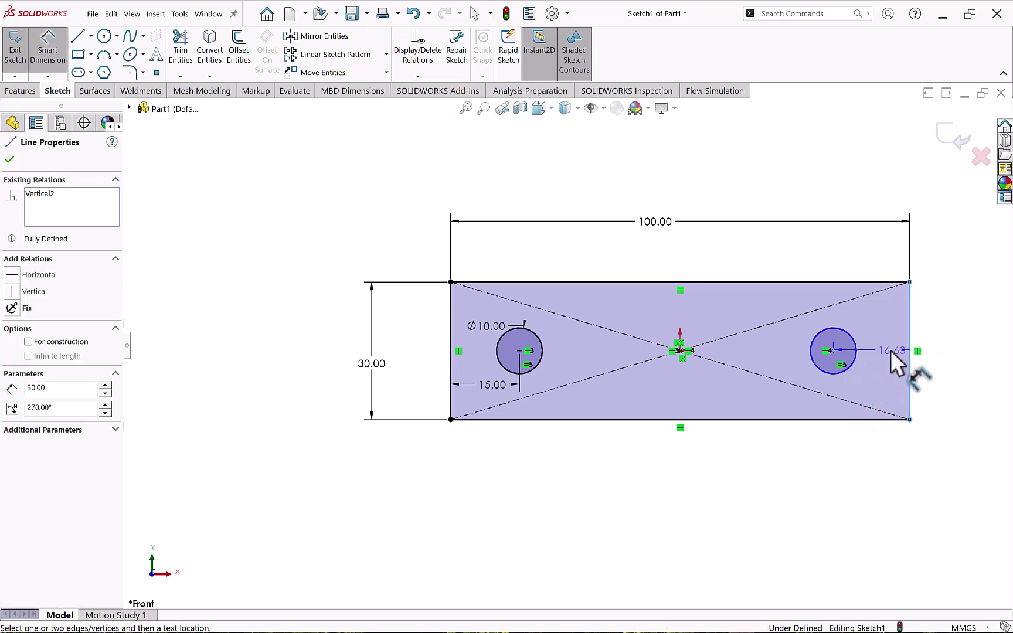
left_click(891, 351)
type("15")
key("Return")
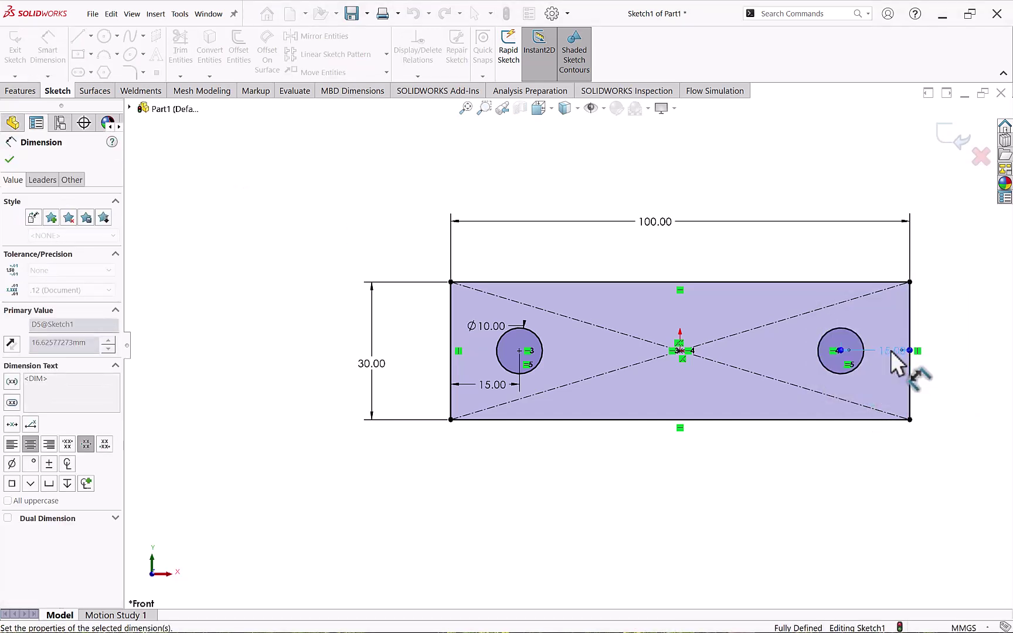
Step: Finish the sketch and extrude the plate profile as a 10 mm Blind boss from the sketch plane
left_click(953, 139)
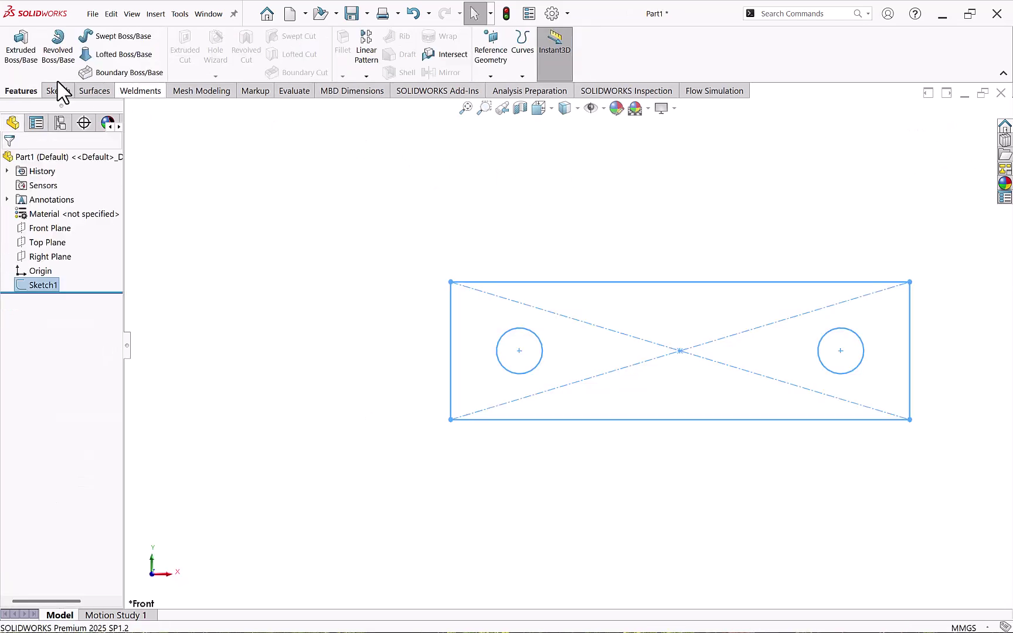
left_click(23, 51)
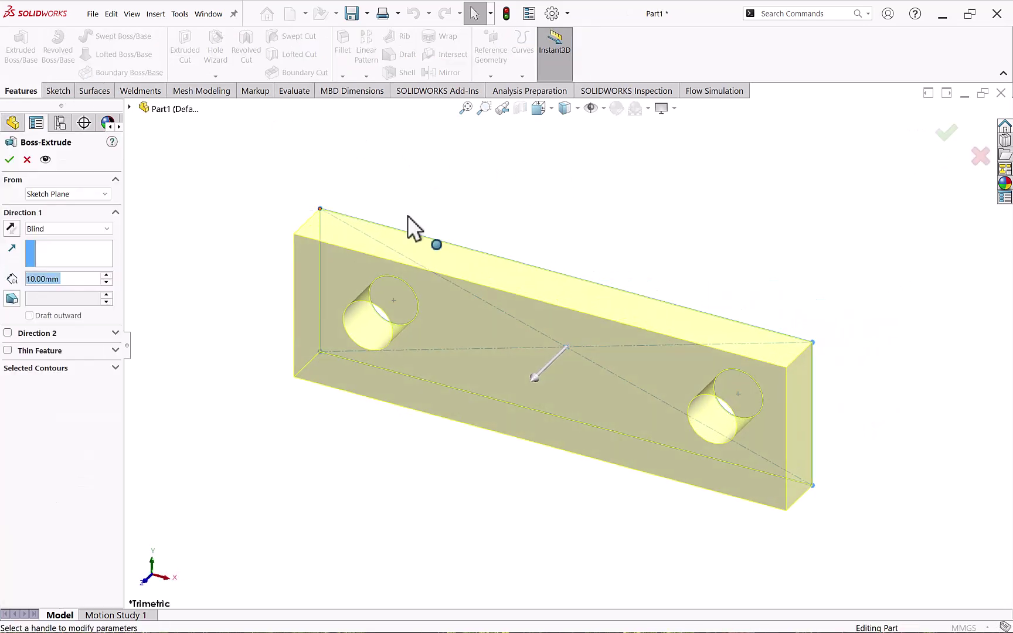
left_click(945, 138)
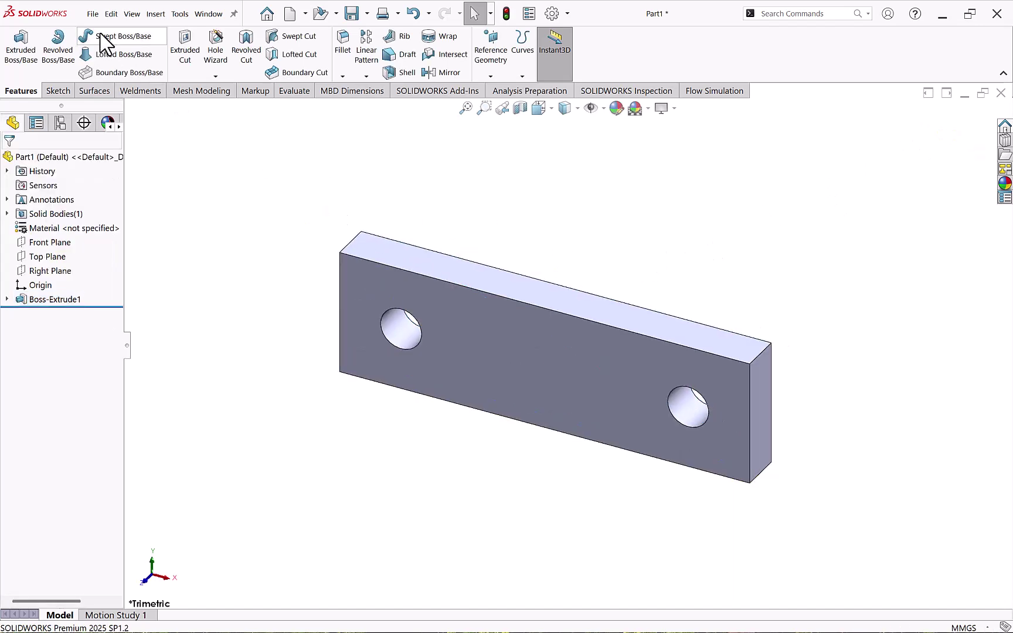
Step: Save the part as S1 in the SolidWorks folder on the Desktop
left_click(93, 14)
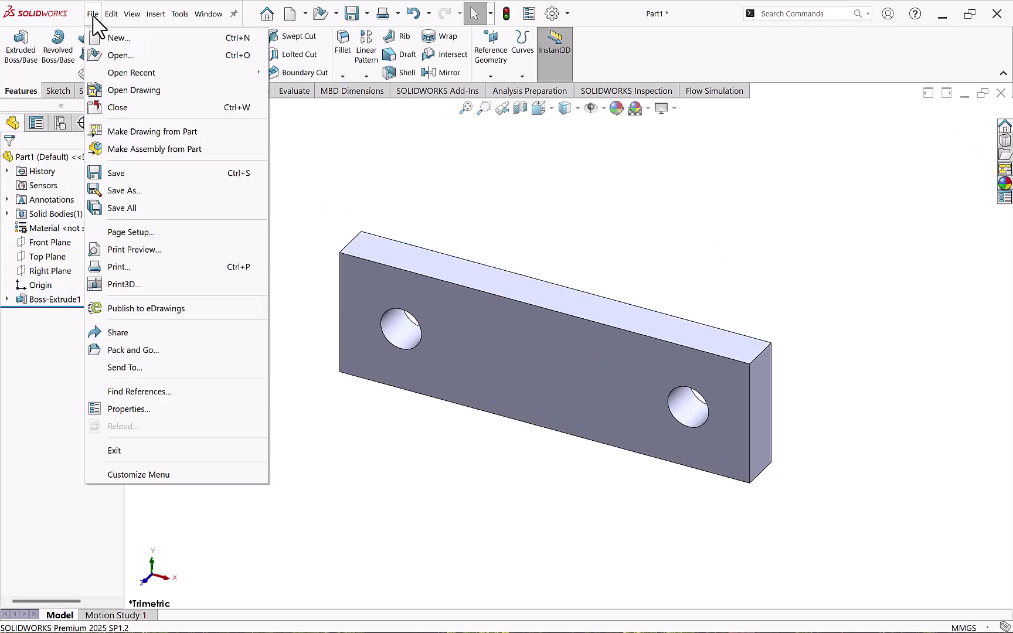
left_click(134, 174)
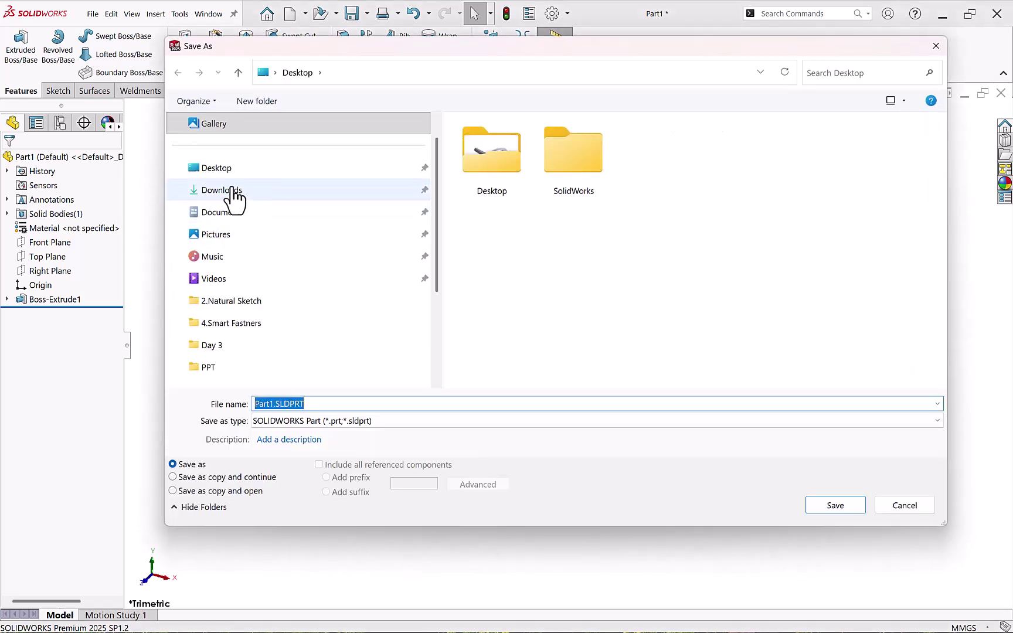
double_click(559, 186)
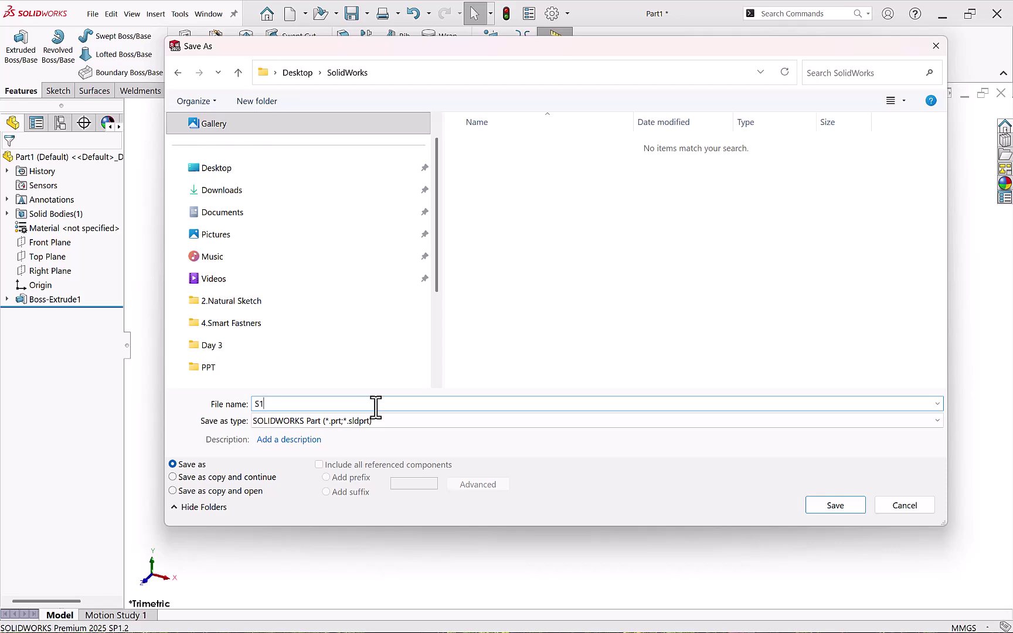
left_click(835, 506)
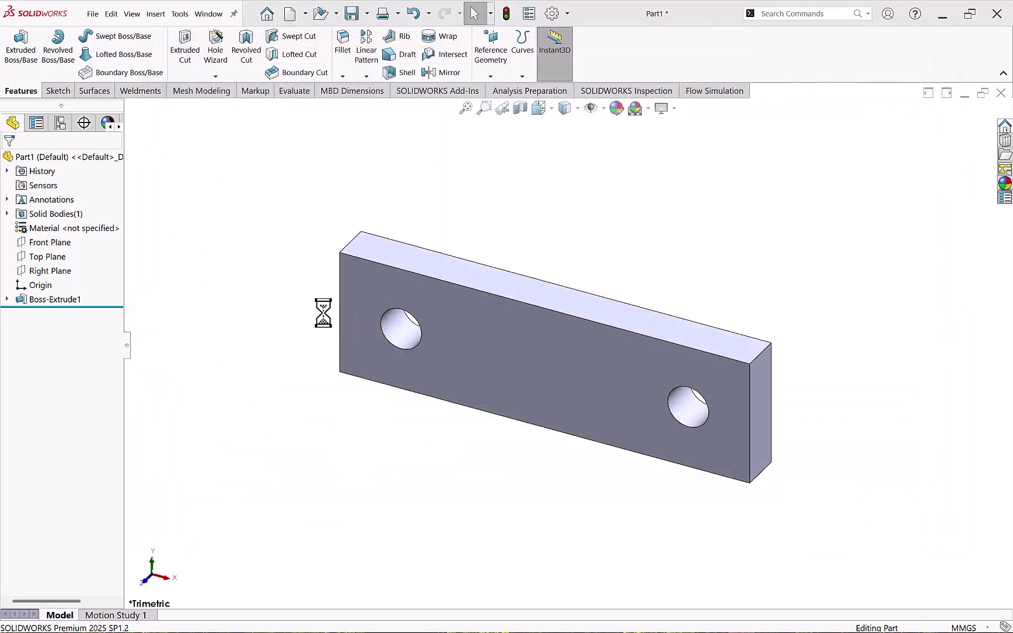
Step: Create a new part document
left_click(94, 15)
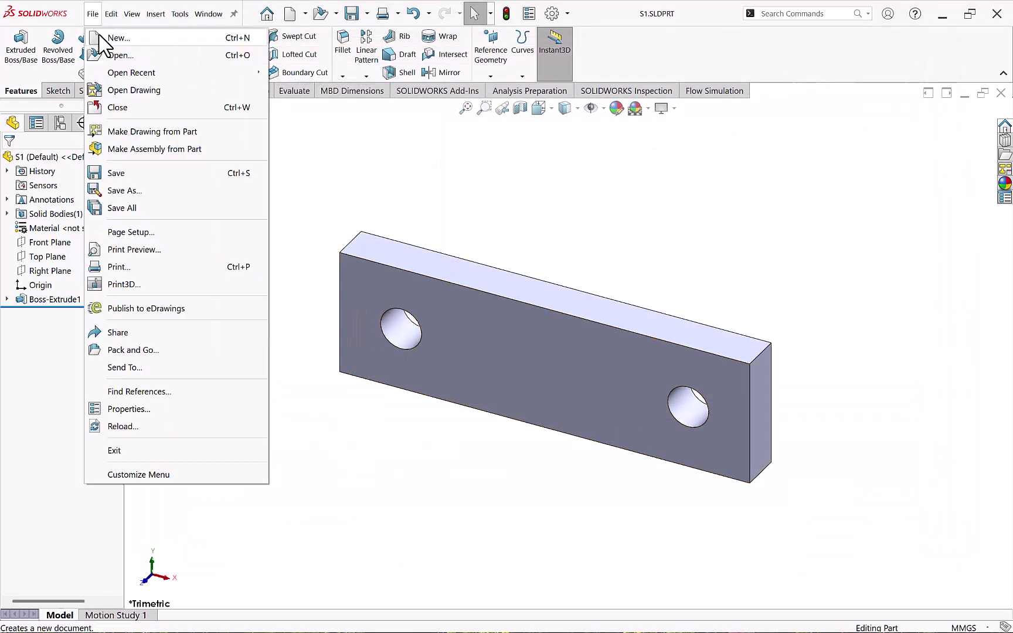
left_click(107, 37)
left_click(587, 432)
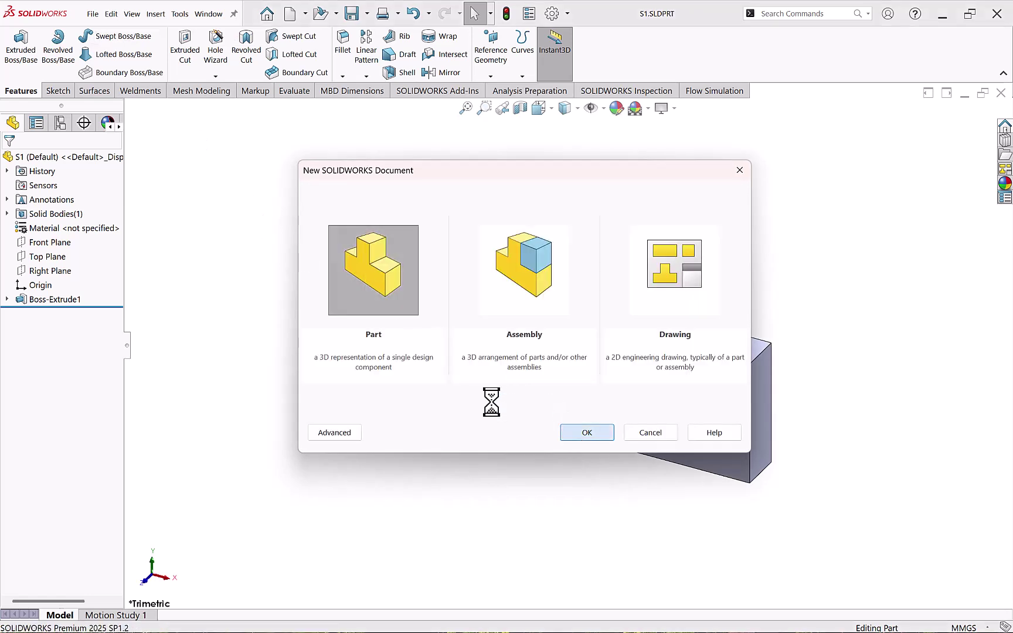
Step: Start a sketch on the Front Plane and draw a circle about 21.5 mm in diameter centred on the origin
left_click(71, 228)
left_click(75, 215)
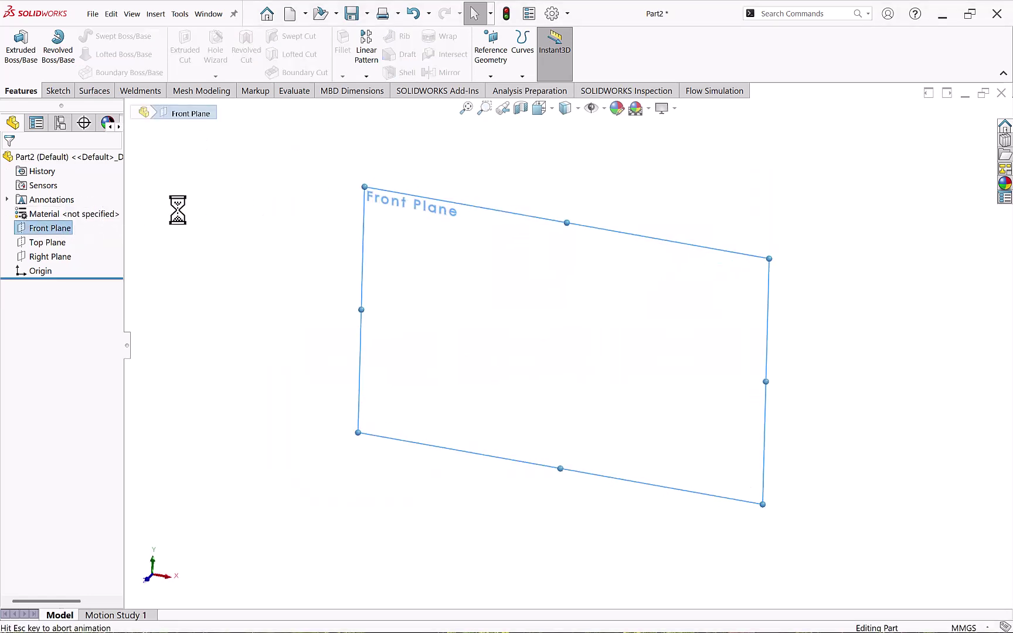
left_click(105, 36)
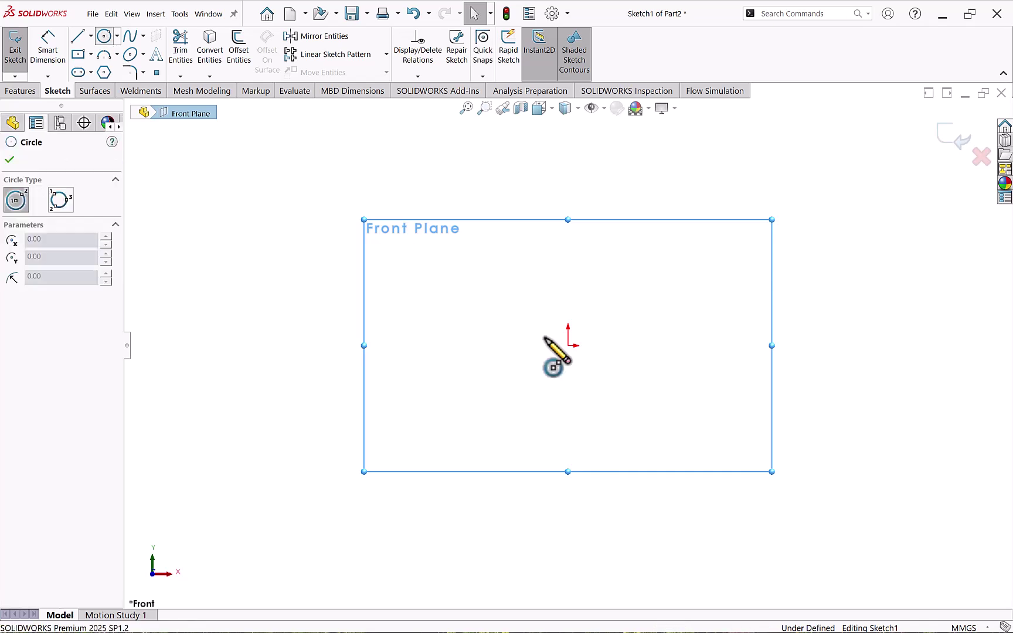
left_click(568, 346)
left_click(579, 370)
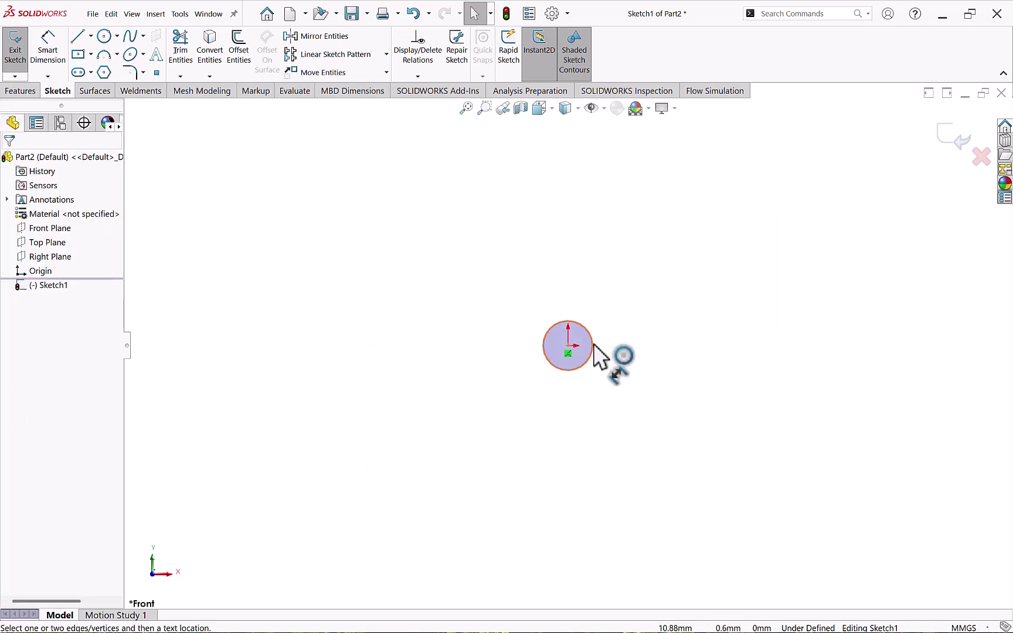
Step: Dimension the circle's diameter as 10 mm
key("d")
left_click(592, 348)
left_click(622, 325)
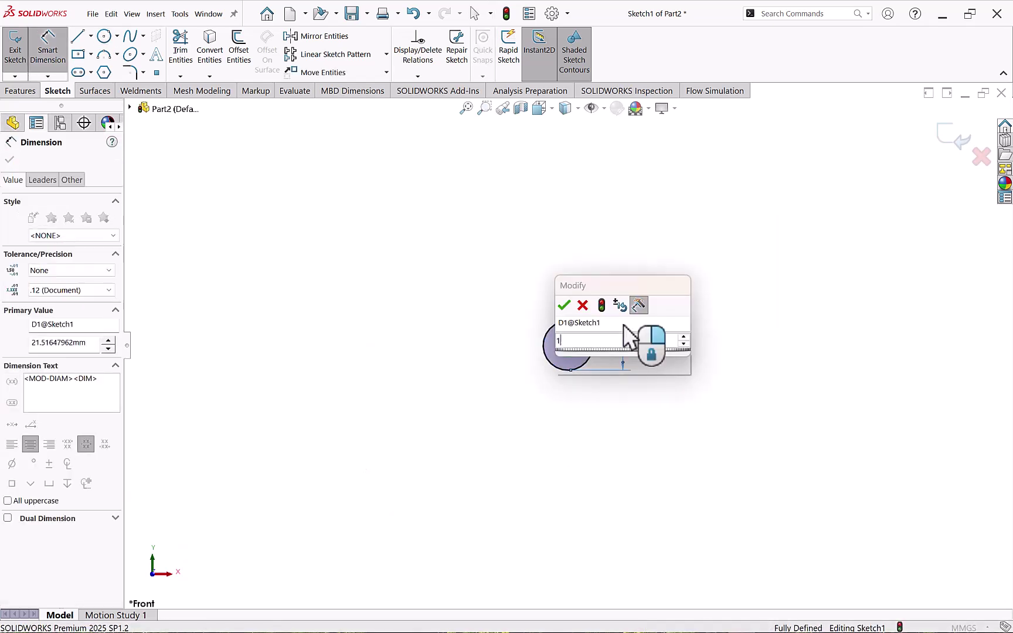
type("10")
key("Return")
Step: Extrude the circle as a 15 mm Blind boss from the sketch plane
left_click(23, 91)
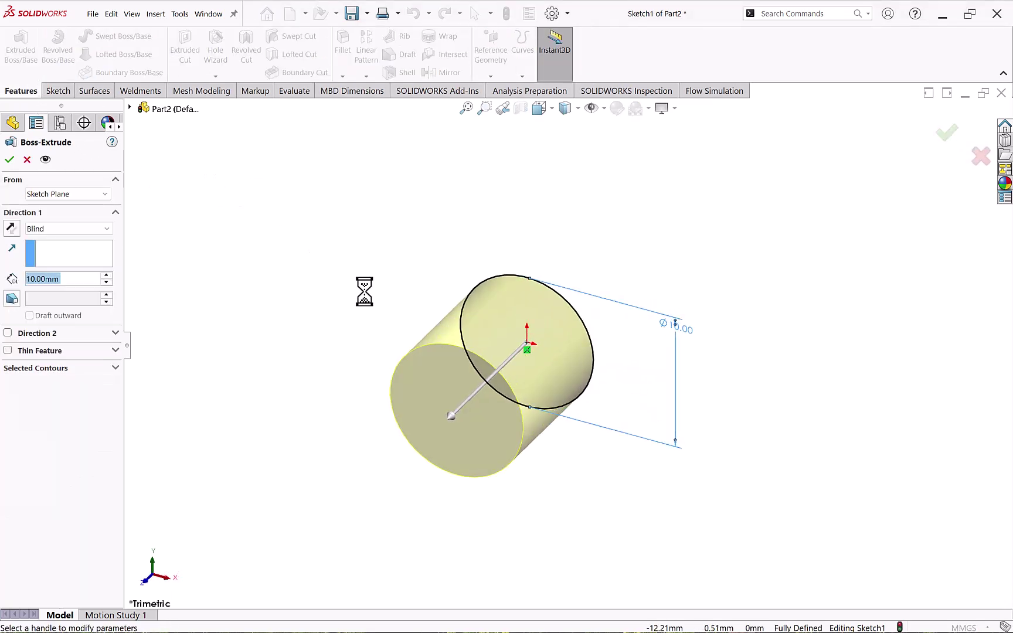
type("15")
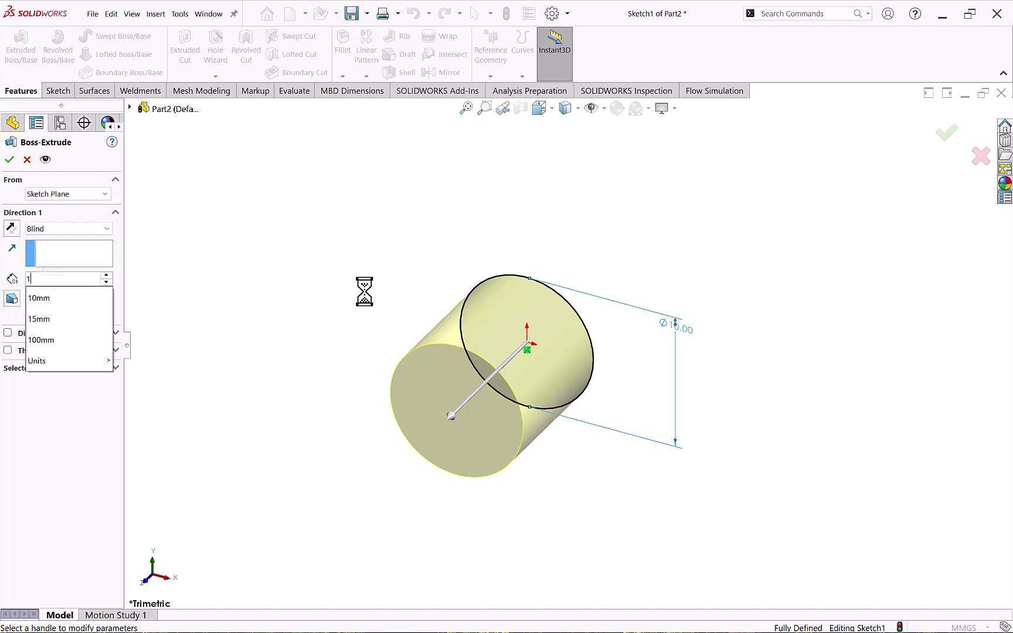
key("Return")
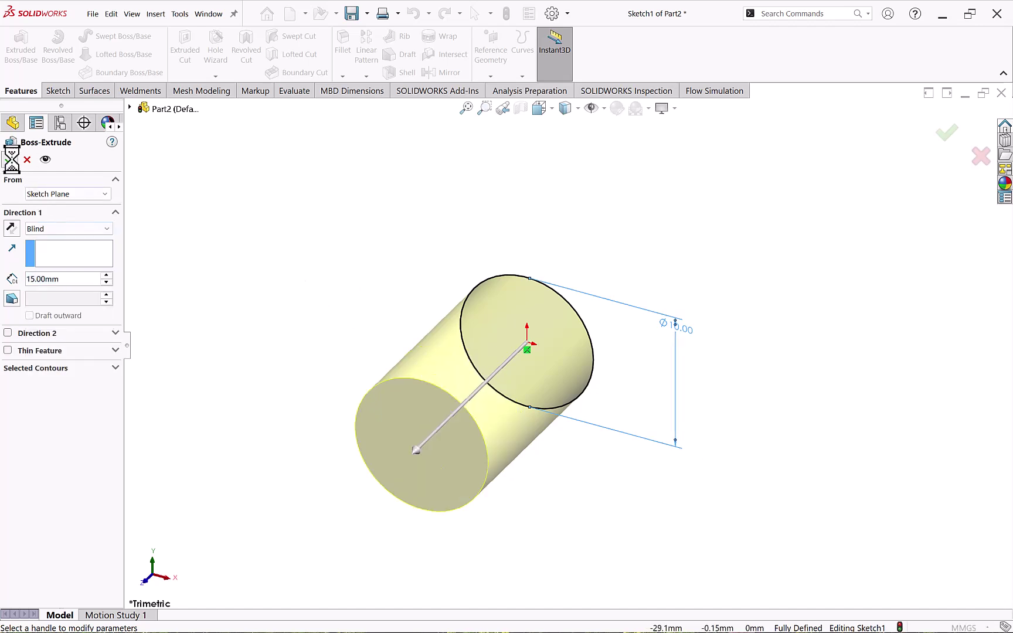
Step: Sketch a six-sided inscribed-circle polygon larger than the cylinder on its front end face, centred on the origin, and finish the sketch
left_click(410, 416)
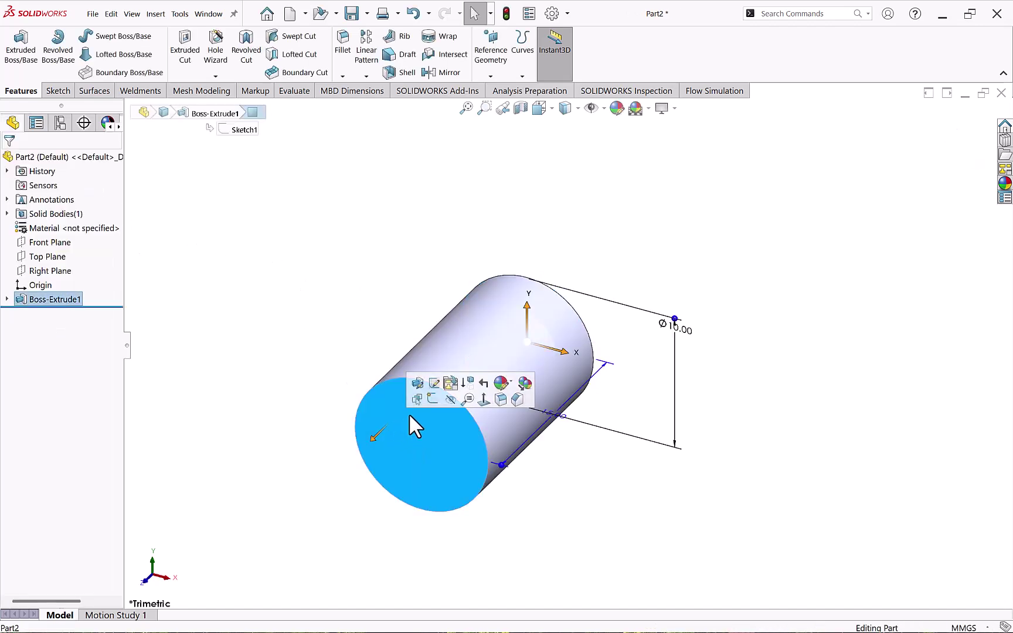
left_click(433, 399)
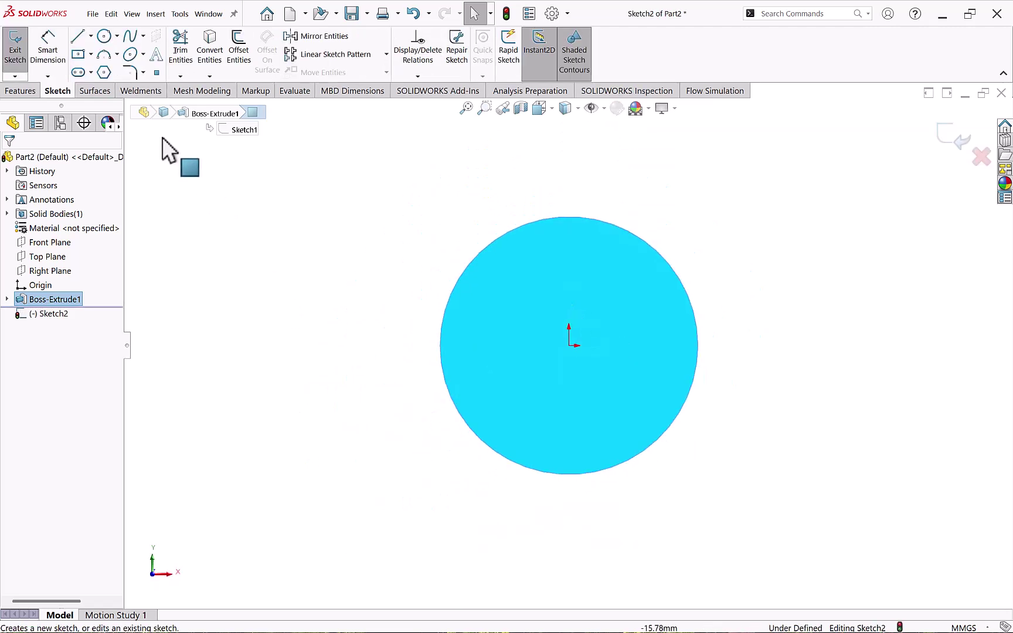
left_click(104, 72)
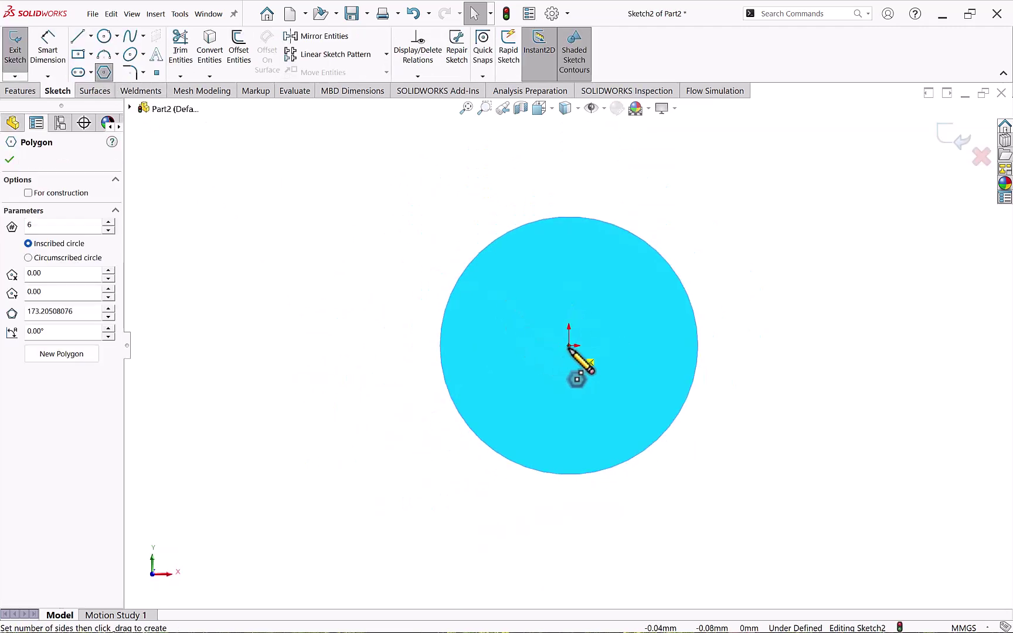
mouse_move(570, 346)
left_mouse_down()
mouse_move(692, 462)
mouse_move(694, 491)
mouse_move(672, 519)
left_mouse_up()
left_click(956, 137)
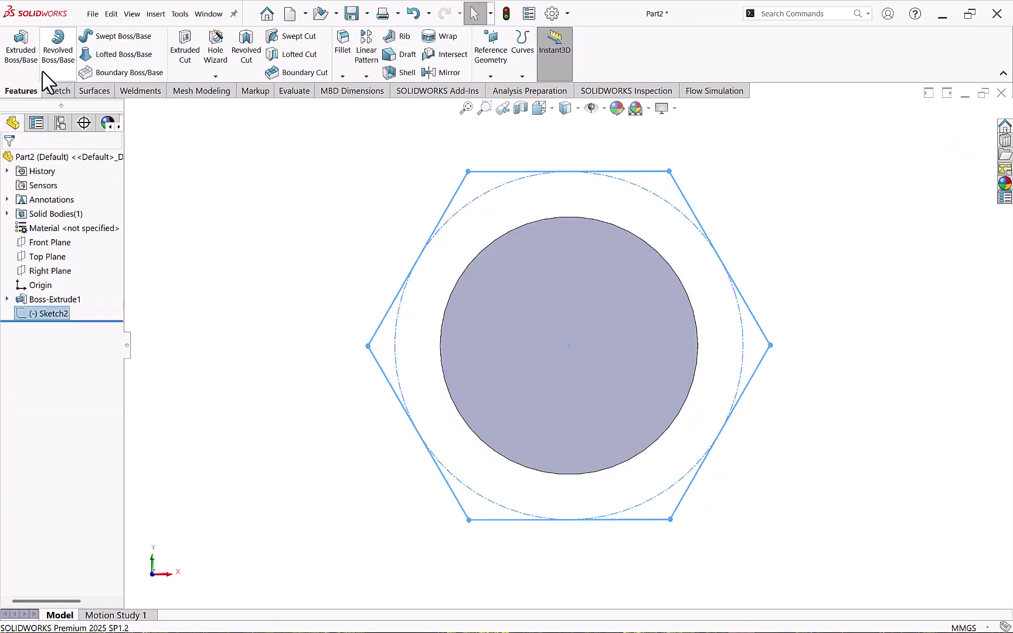
Step: Extrude the hexagon as a Blind boss merged with the cylinder, shallower than the shank, to form the bolt head
left_click(37, 66)
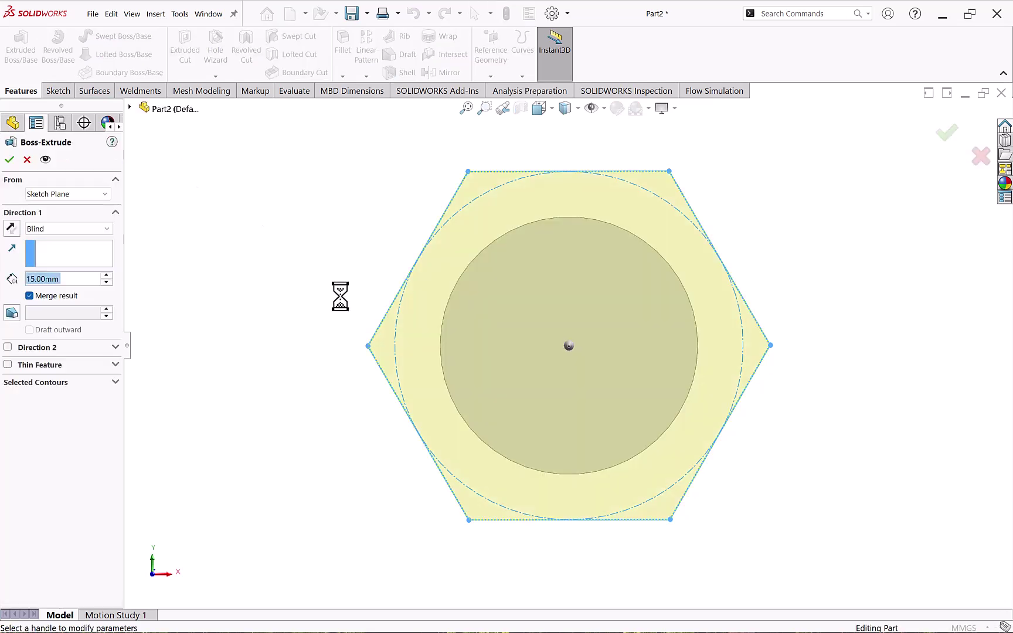
middle_click_drag(362, 357, 798, 255)
left_click(948, 137)
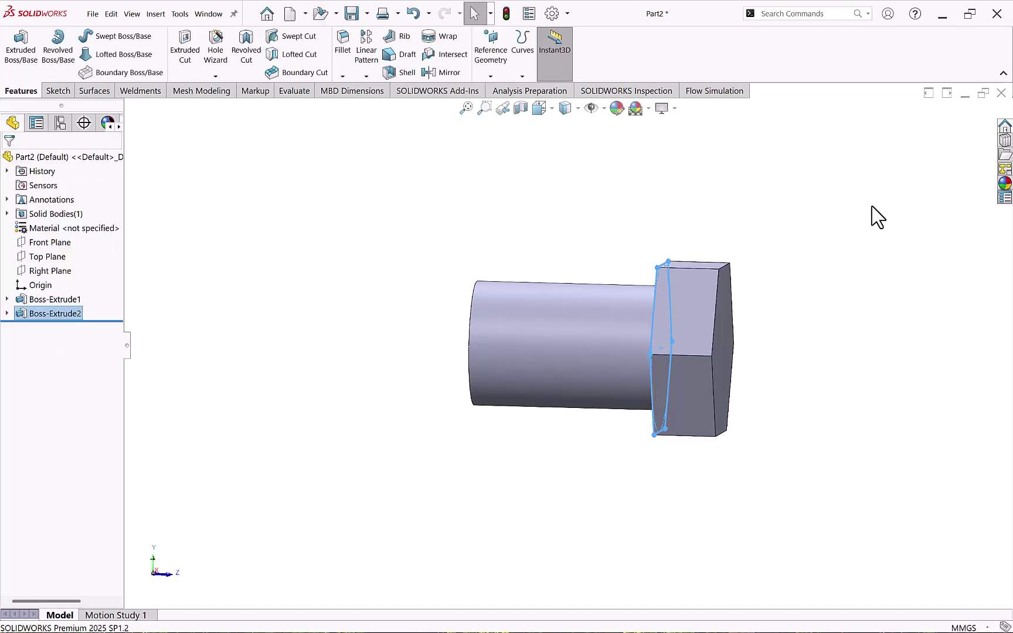
middle_click_drag(870, 215, 451, 246)
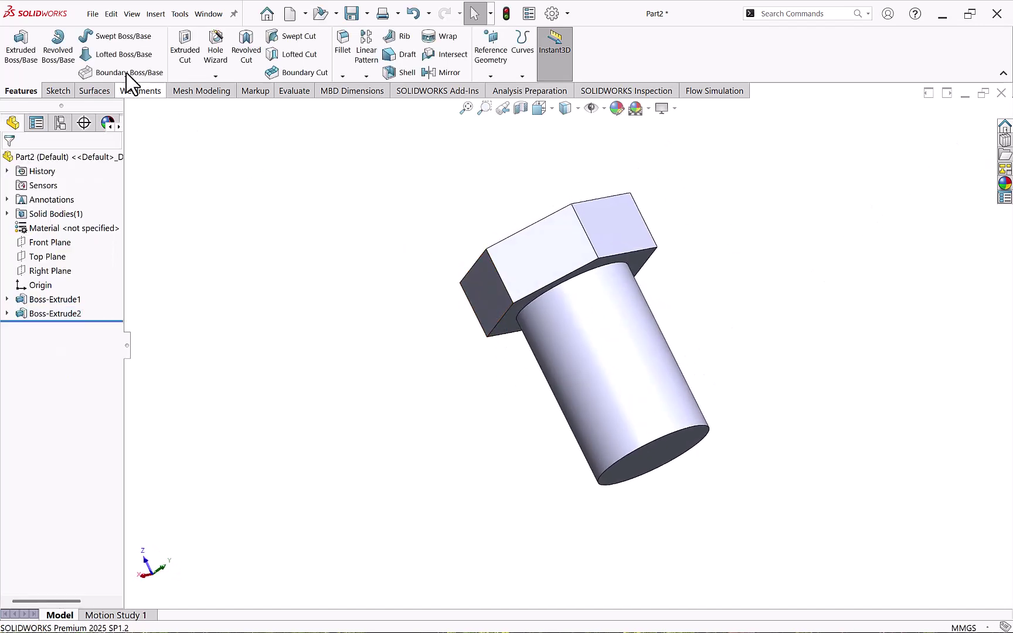
Step: Save the bolt part as S2 in the SolidWorks folder on the Desktop
left_click(93, 14)
left_click(130, 194)
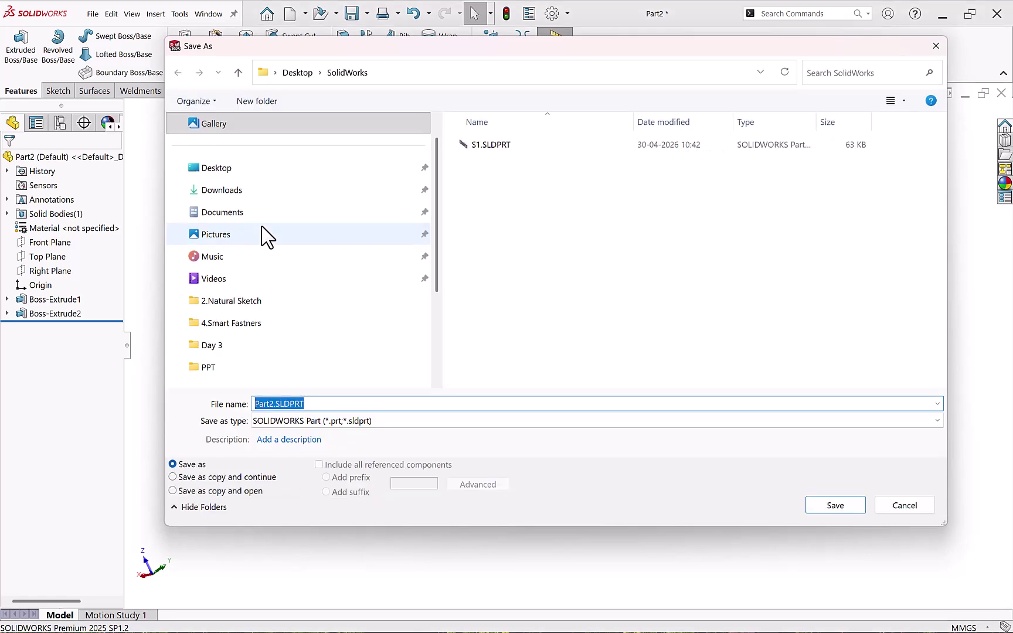
type("S2")
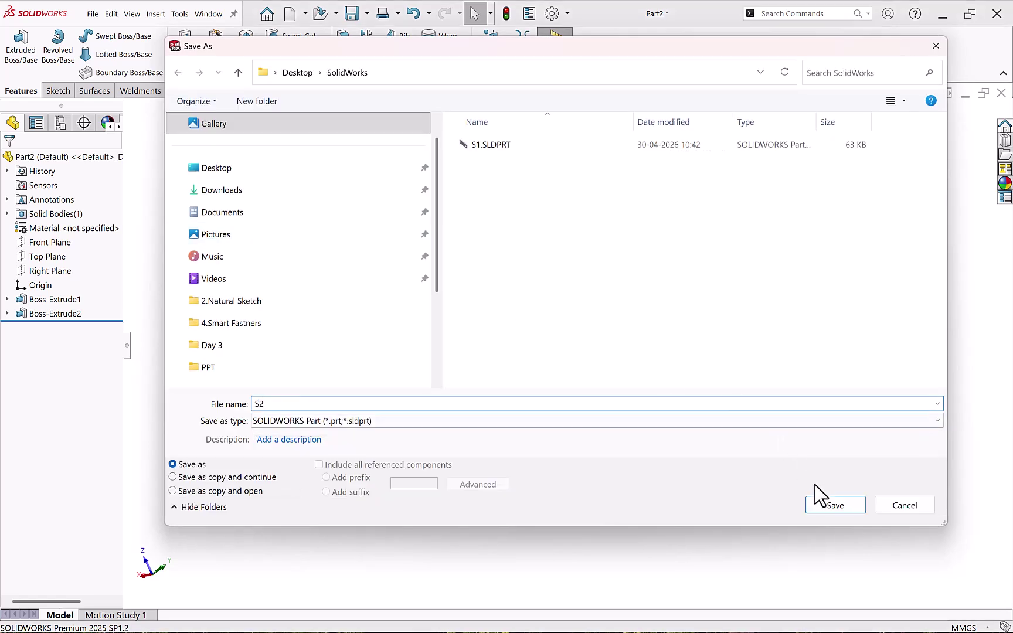
left_click(821, 502)
middle_click_drag(486, 321, 417, 327)
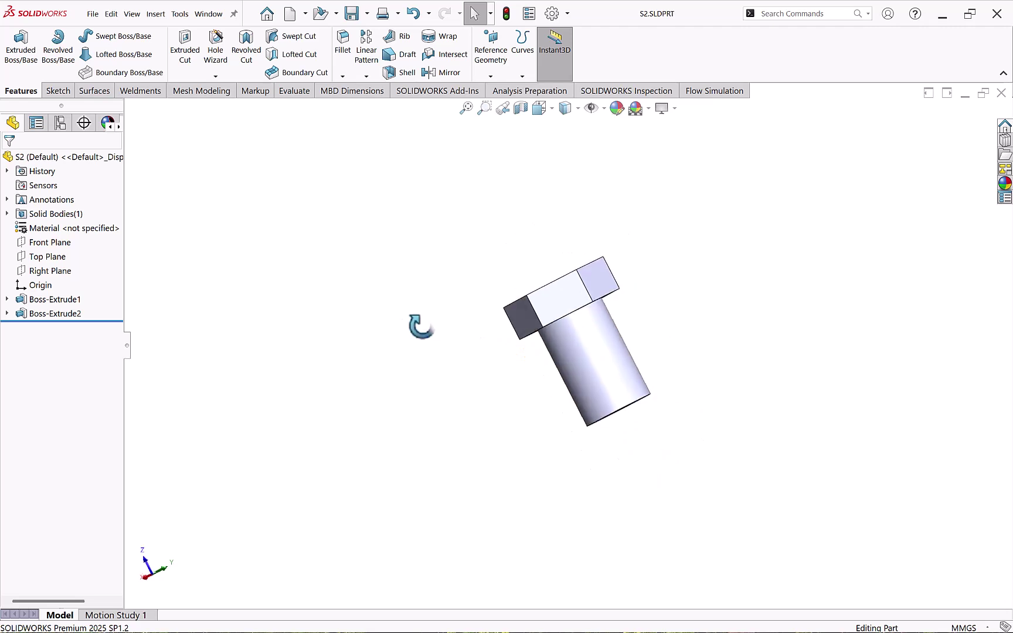
Step: Create another new part document
left_click(94, 14)
left_click(117, 54)
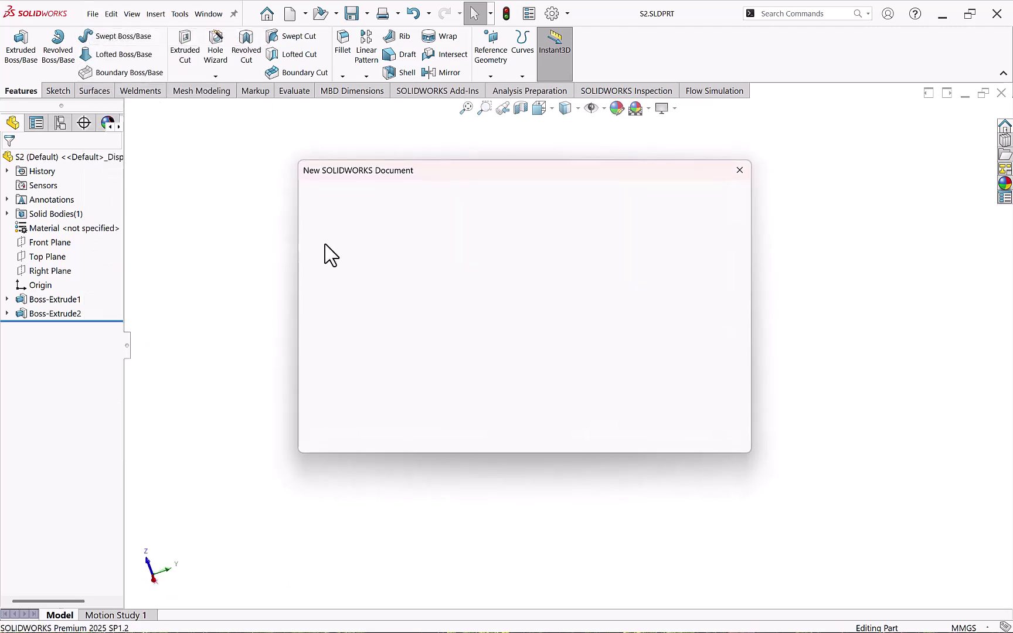
left_click(385, 275)
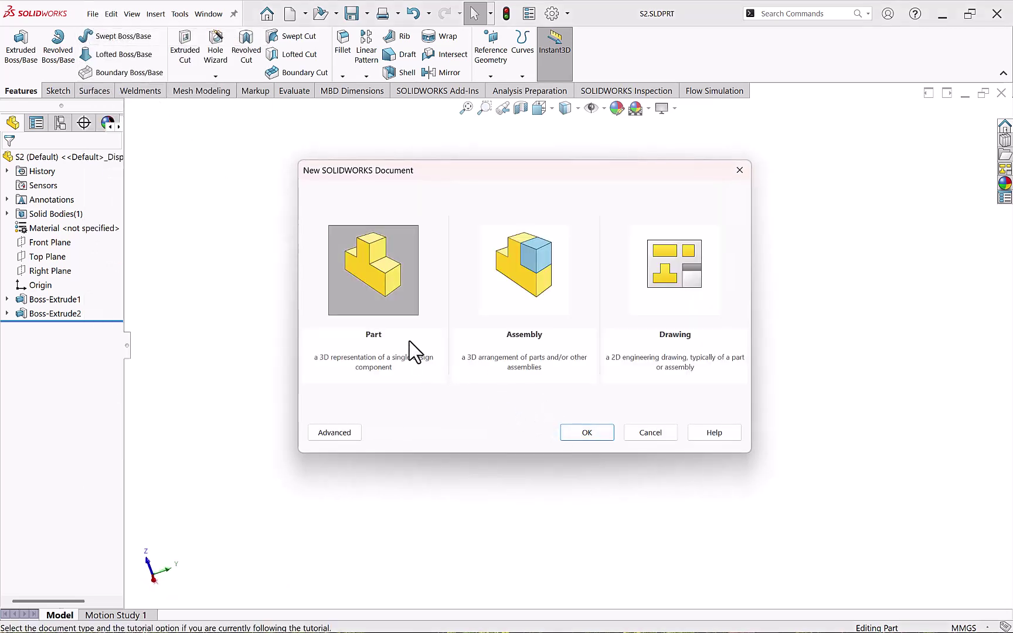
left_click(567, 429)
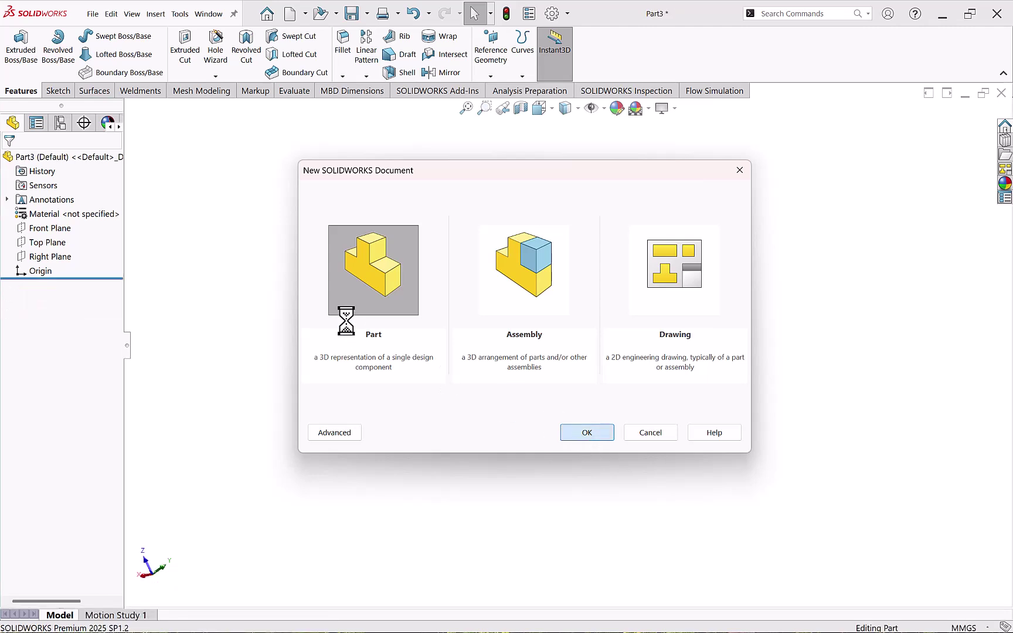
Step: Start a sketch on the Front Plane and draw a center rectangle about 164 x 92 mm centred on the origin
left_click(59, 229)
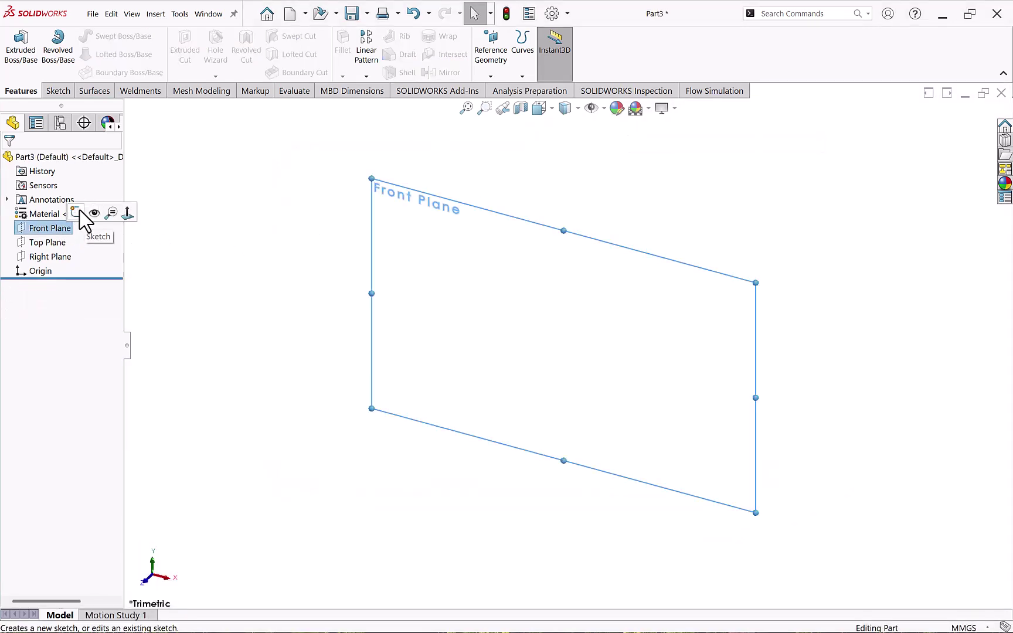
left_click(76, 213)
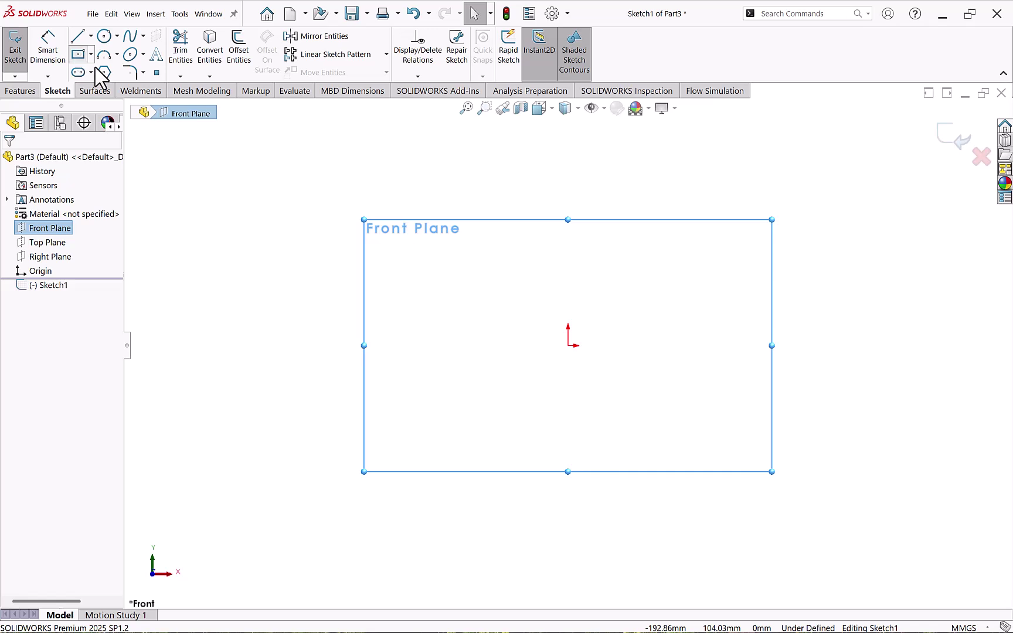
left_click(95, 67)
left_click(568, 345)
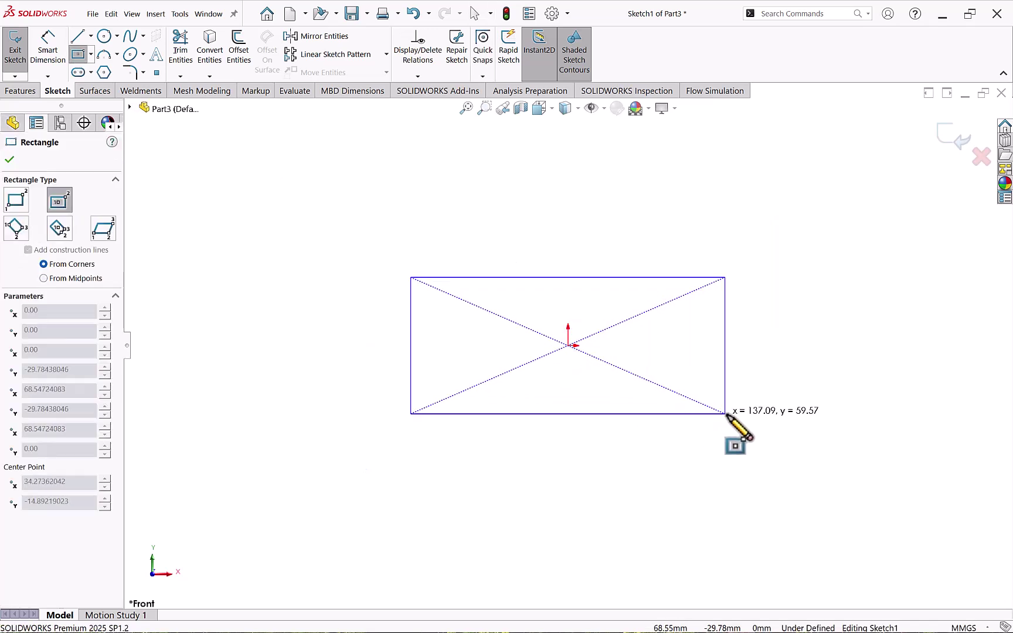
left_click(756, 451)
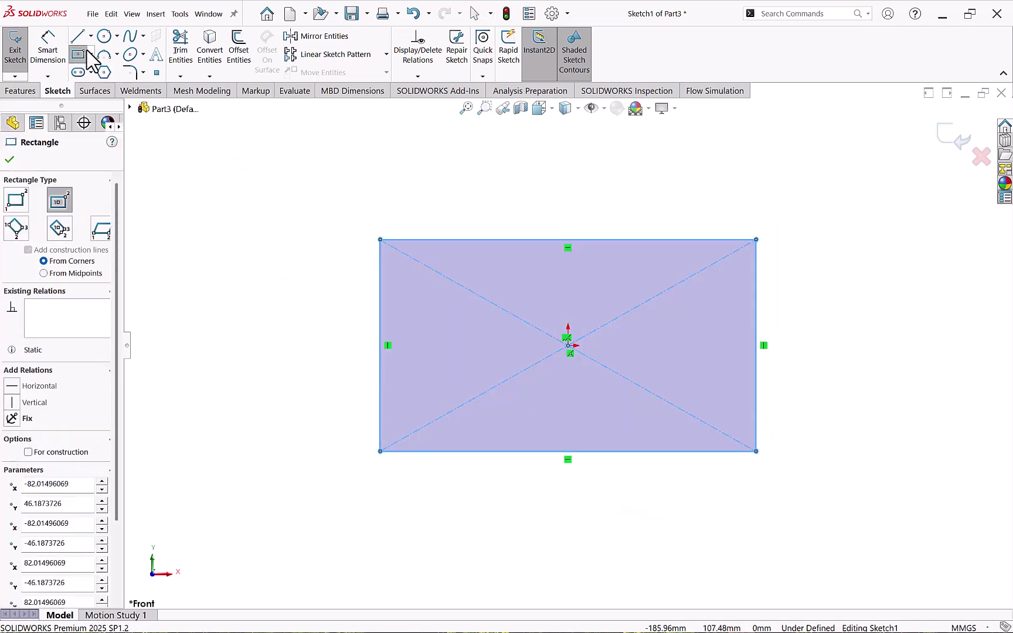
Step: Dimension the rectangle's top edge as 100 mm
left_click(48, 47)
left_click(526, 240)
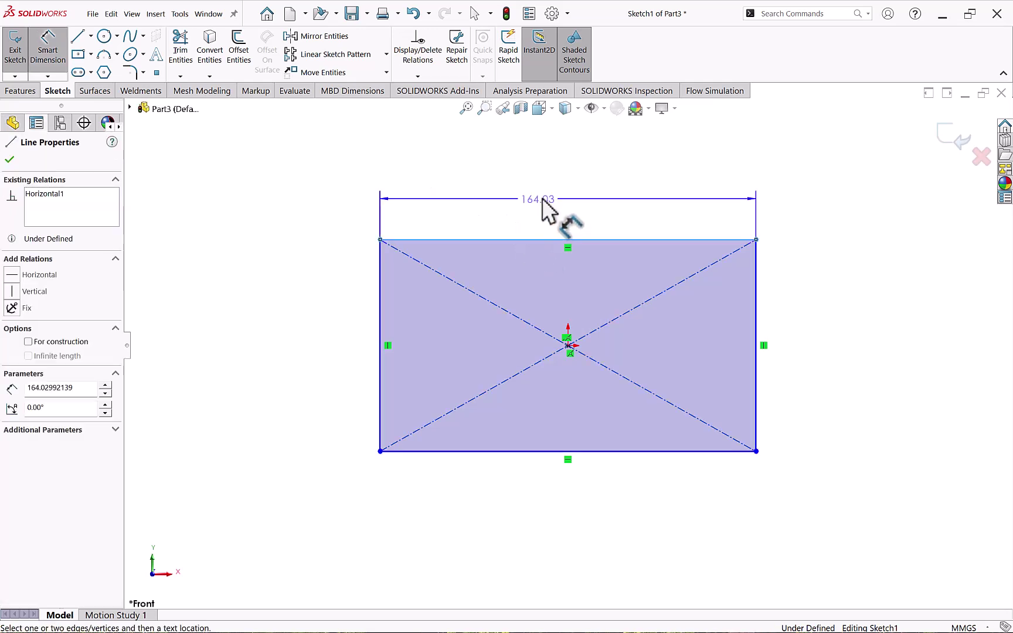
left_click(542, 200)
type("100")
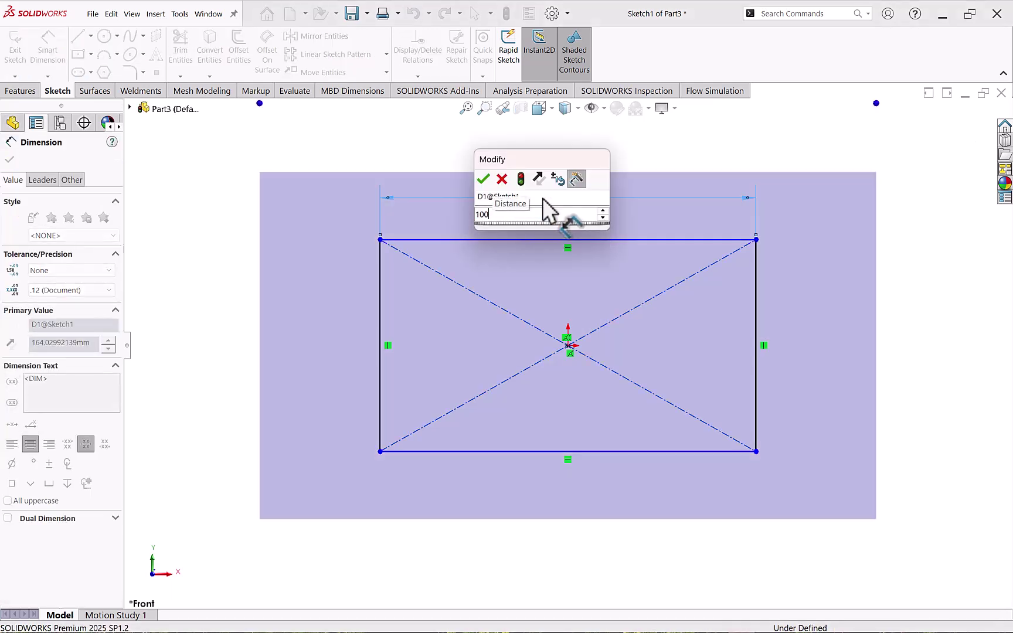
key("Return")
Step: Dimension the rectangle's left edge as 50 mm and leave the dimension tool
left_click(382, 318)
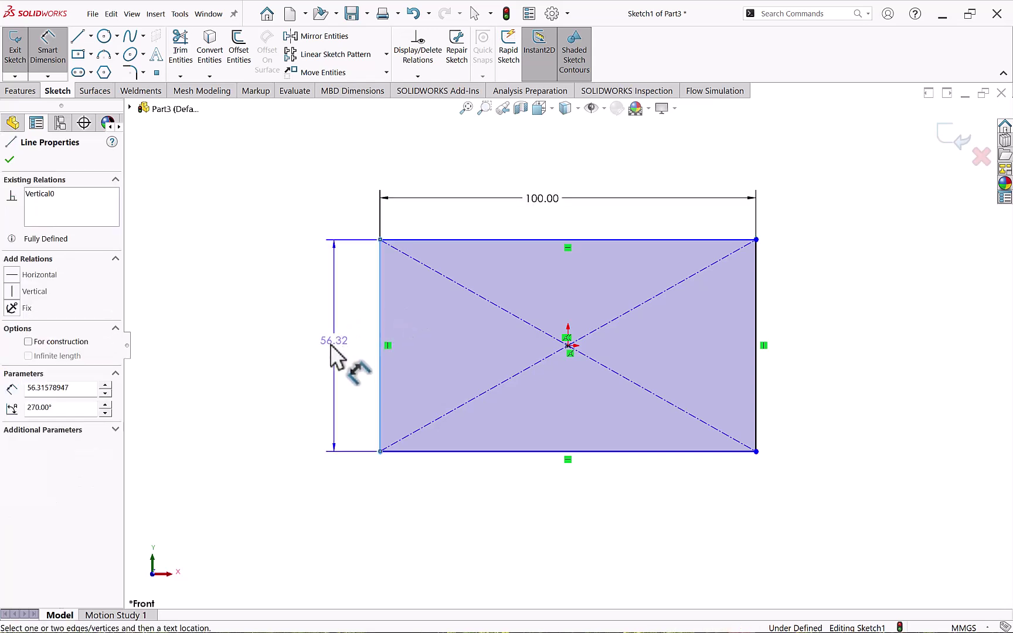
left_click(331, 352)
type("50")
key("Return")
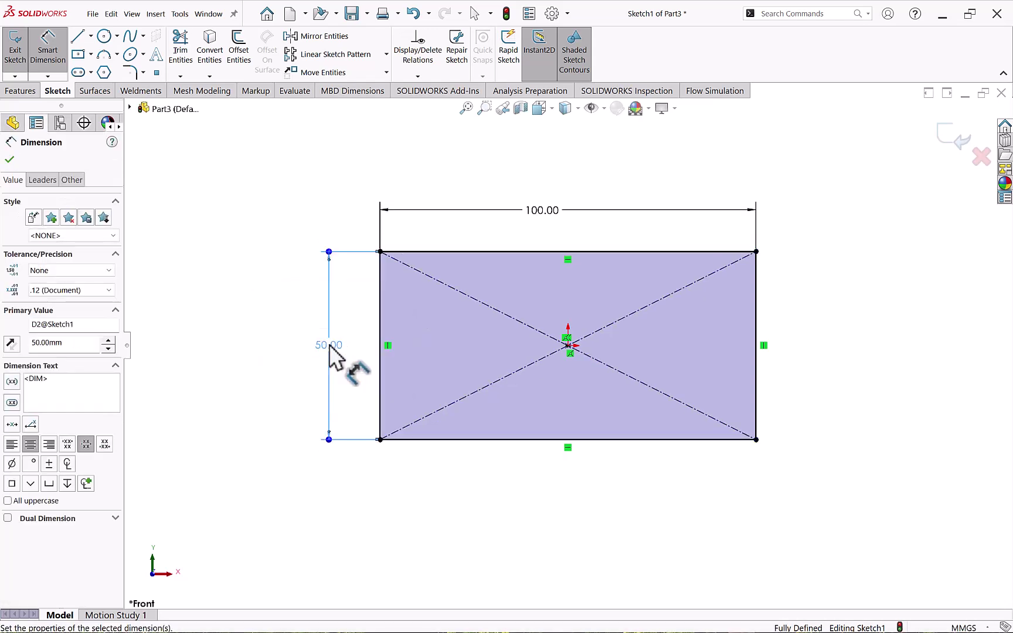
key("Escape")
Step: Draw two circles about 11 mm in diameter at mid-height inside the rectangle, one near its left edge and one near its right edge
left_click(105, 37)
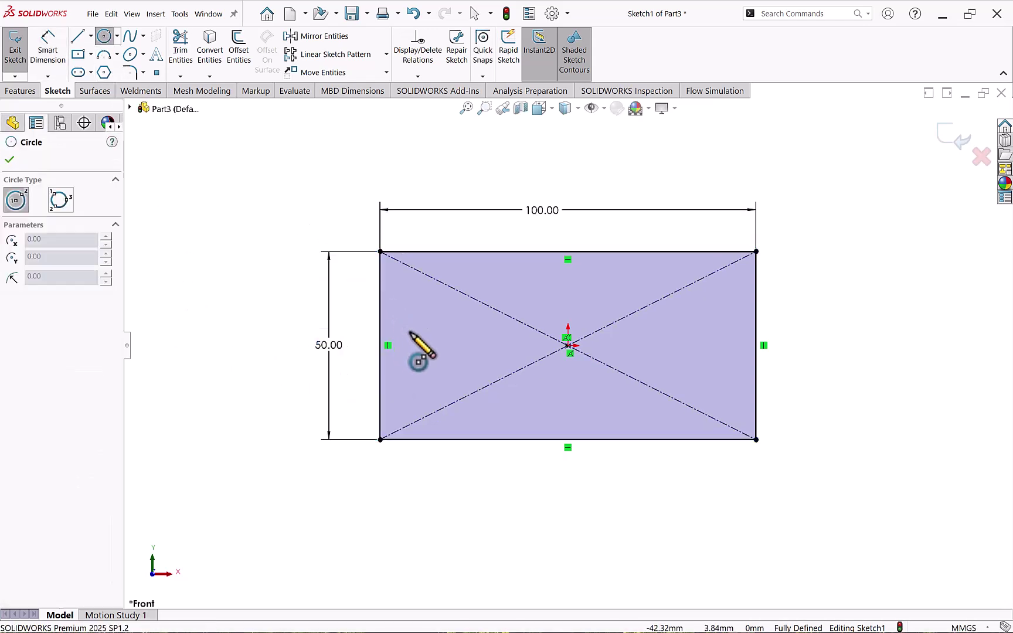
left_click_drag(419, 345, 424, 366)
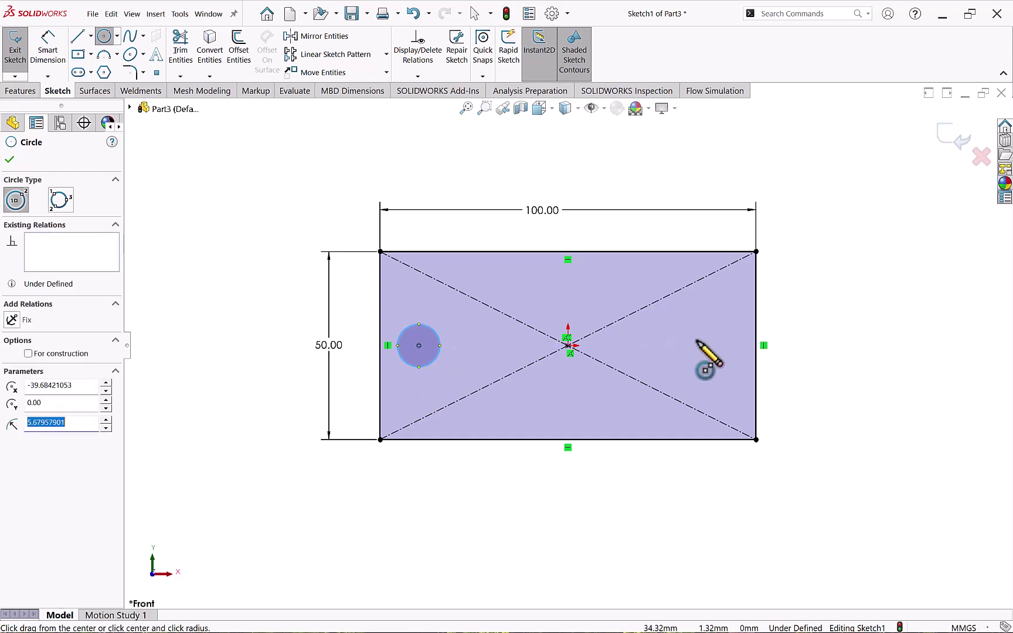
left_click_drag(696, 345, 697, 366)
key("Escape")
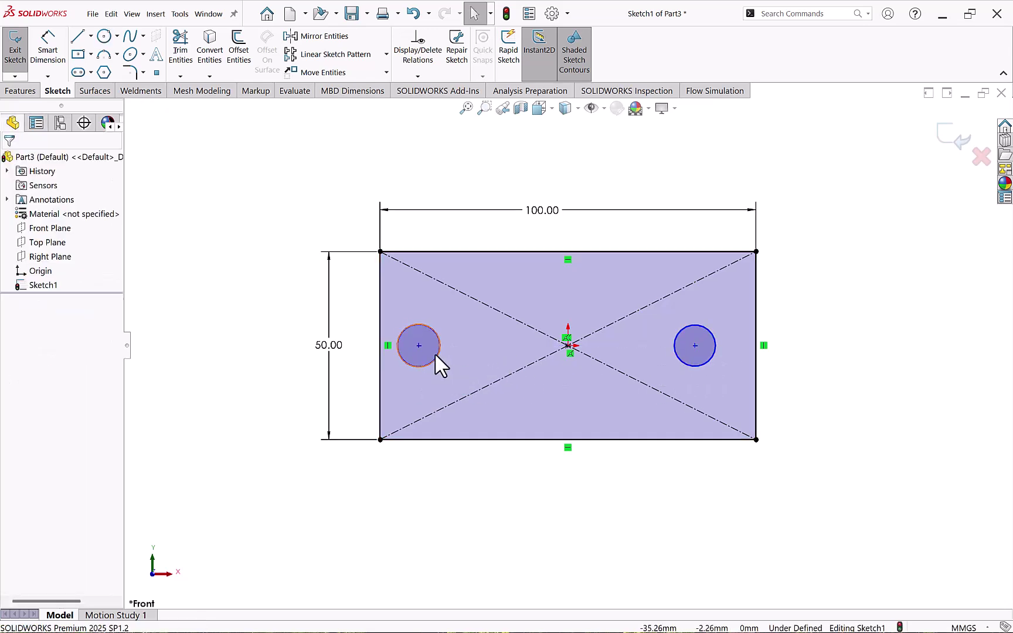
Step: Add an Equal relation between the left and right circles
left_click(436, 356)
left_click(676, 353, "ctrl")
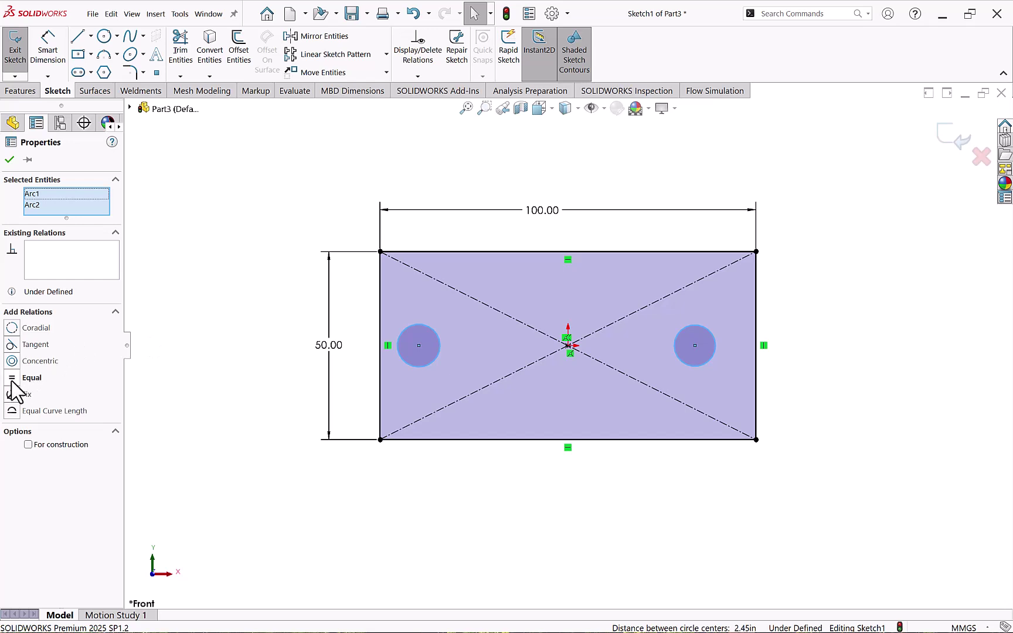
left_click(204, 345)
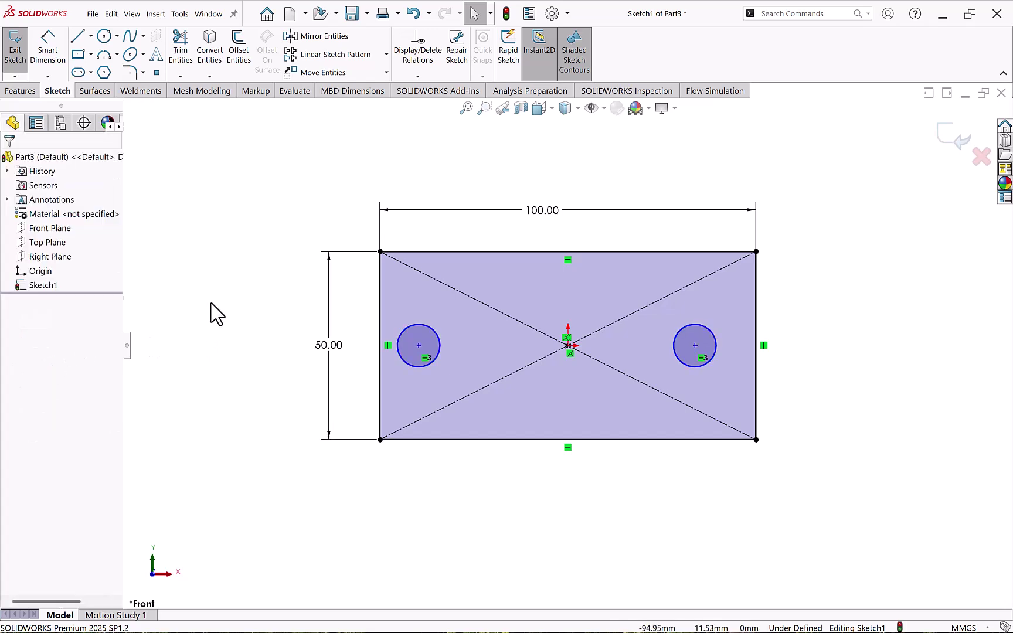
Step: Add a Horizontal relation between the left circle's centre and the rectangle's centre point at the origin
left_click(419, 346)
left_click(568, 347, "ctrl")
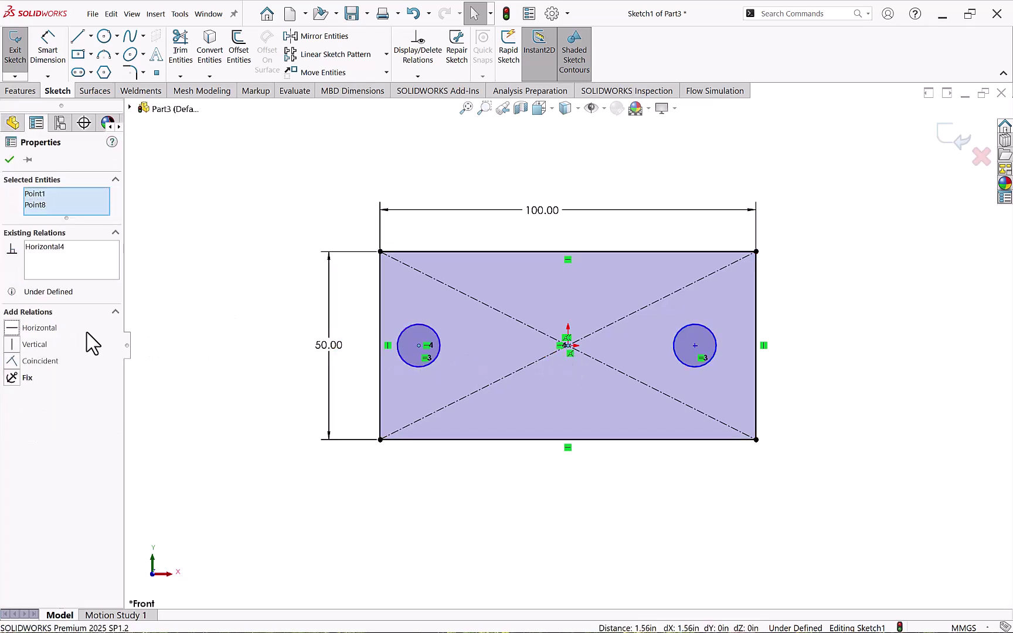
left_click(189, 329)
left_click(570, 347)
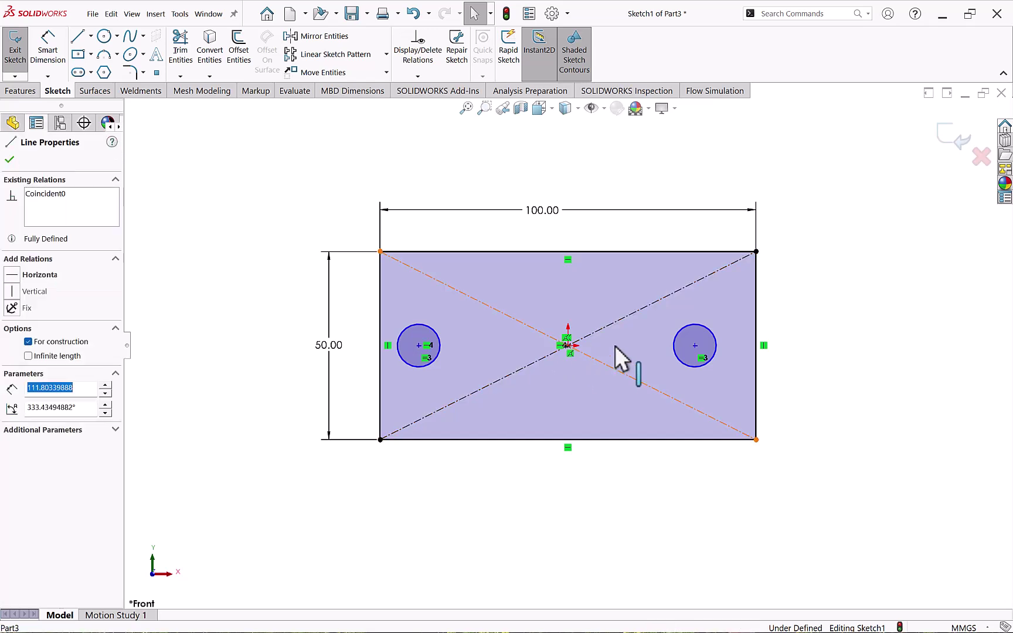
left_click(695, 345, "ctrl")
left_click(568, 347, "ctrl")
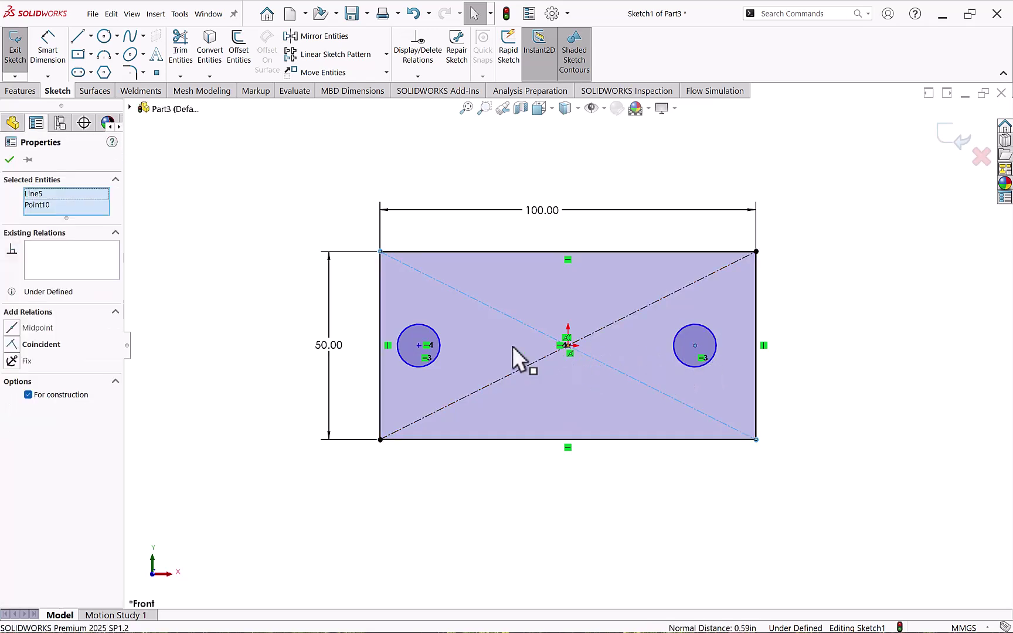
left_click(168, 358)
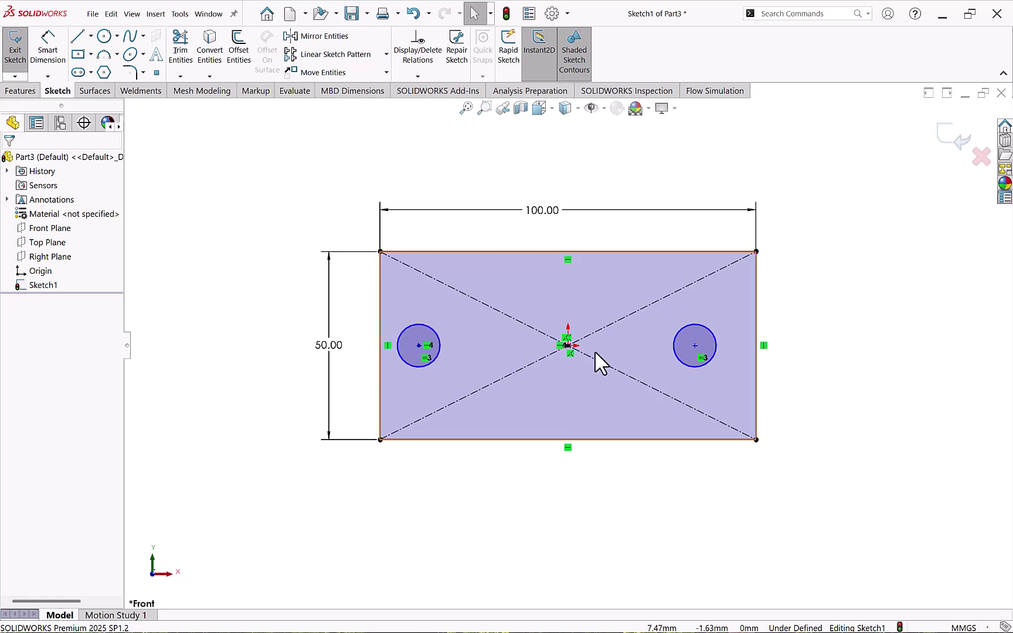
Step: Add a Horizontal relation between the rectangle's centre point at the origin and the right circle's centre
left_click(567, 346)
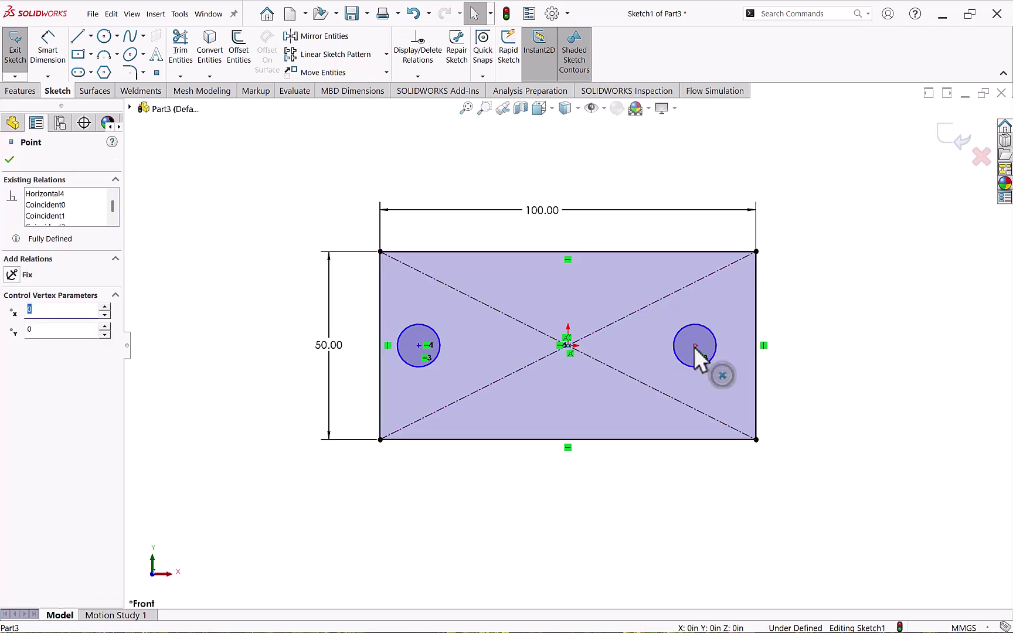
left_click(695, 346, "ctrl")
Step: Dimension the left circle's centre 15 mm from the rectangle's left edge
left_click(47, 50)
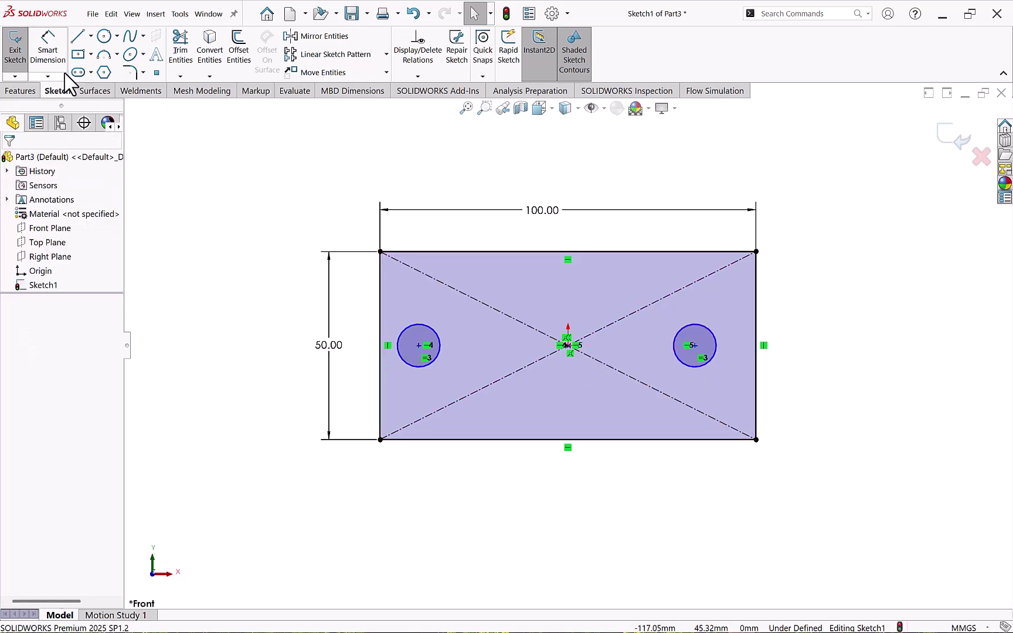
left_click(391, 360)
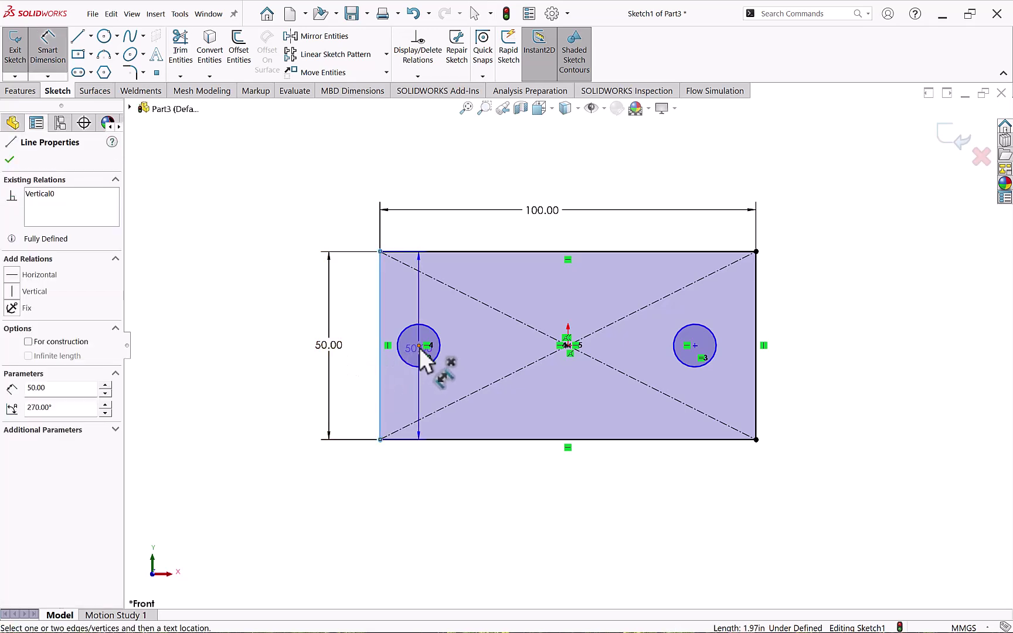
left_click(419, 346)
left_click(404, 393)
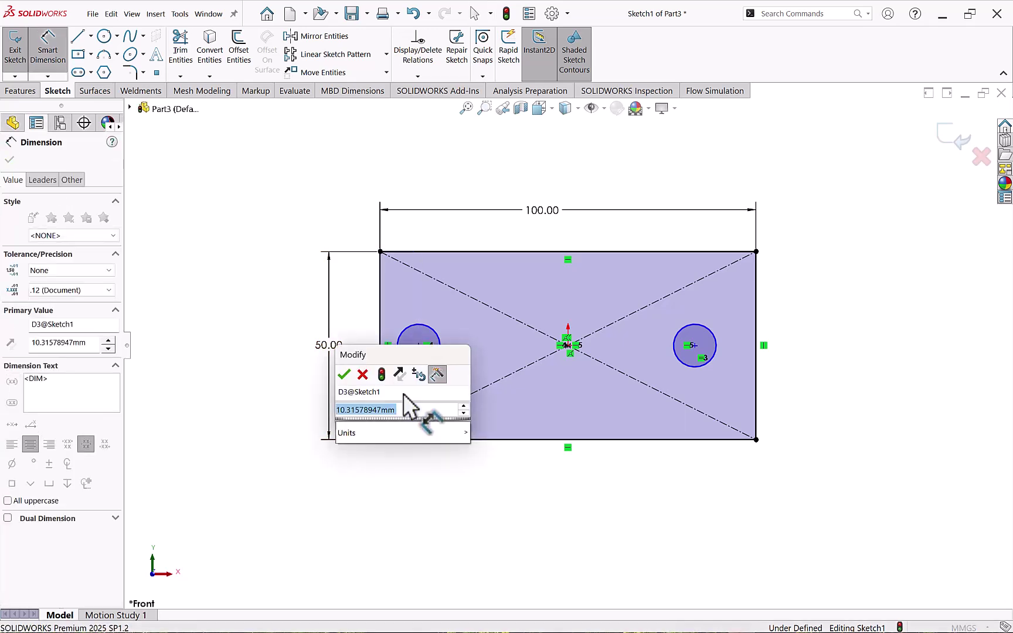
type("15")
key("Return")
Step: Dimension the right circle's centre 15 mm from the rectangle's right edge
left_click(756, 349)
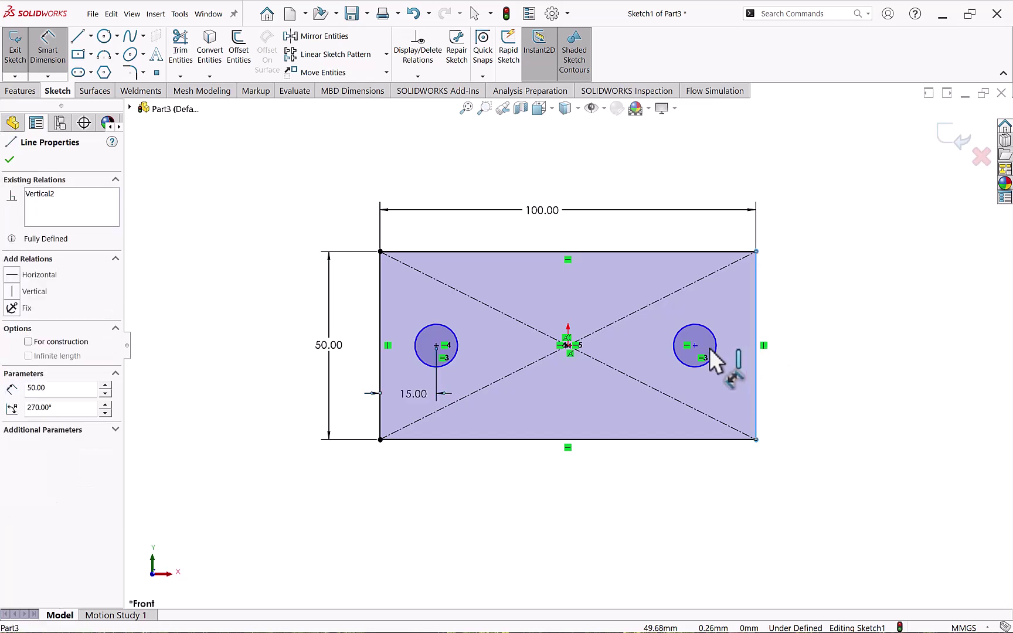
left_click(694, 346)
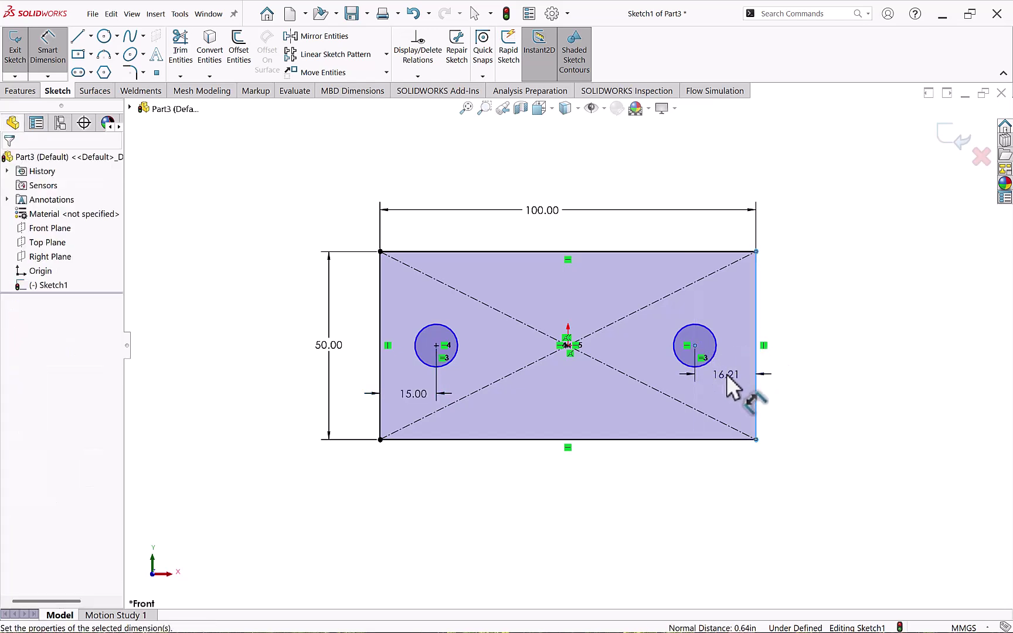
left_click(727, 374)
type("15")
key("Return")
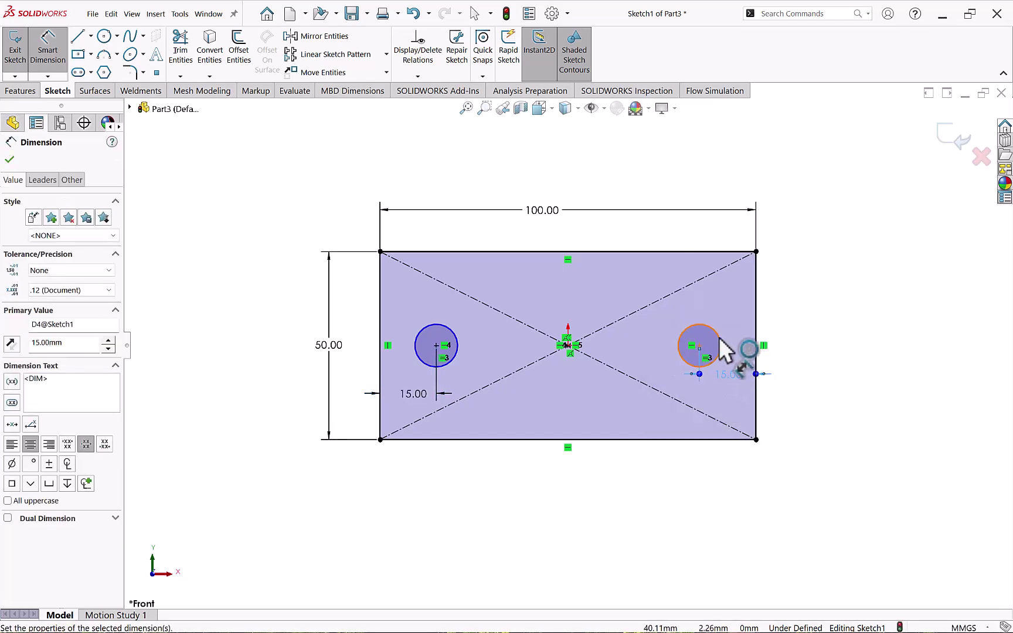
Step: Dimension the right circle's diameter as 10 mm
left_click(719, 341)
left_click(807, 319)
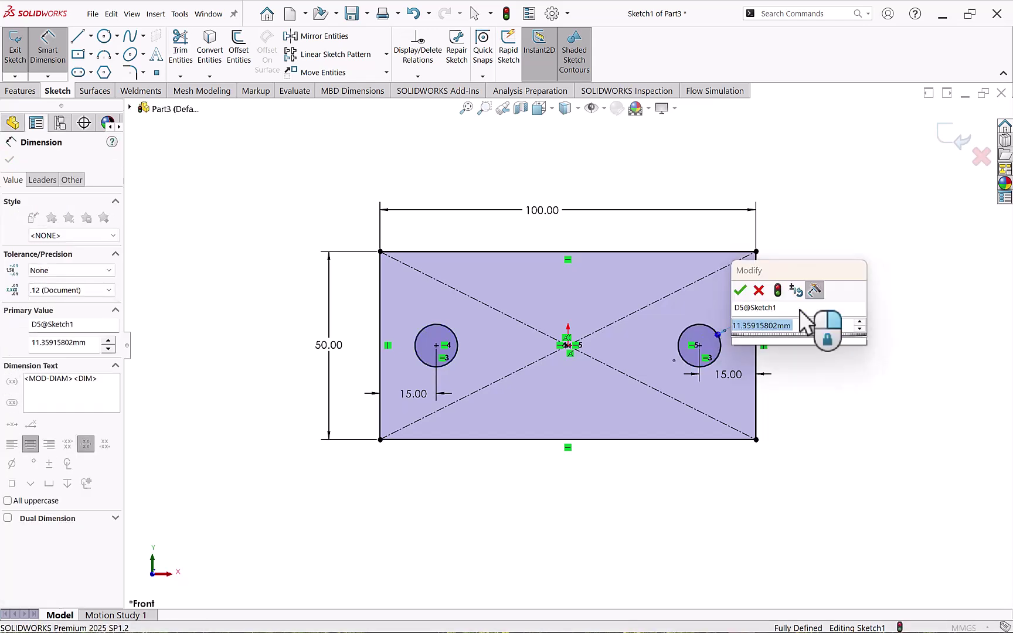
type("10")
key("Return")
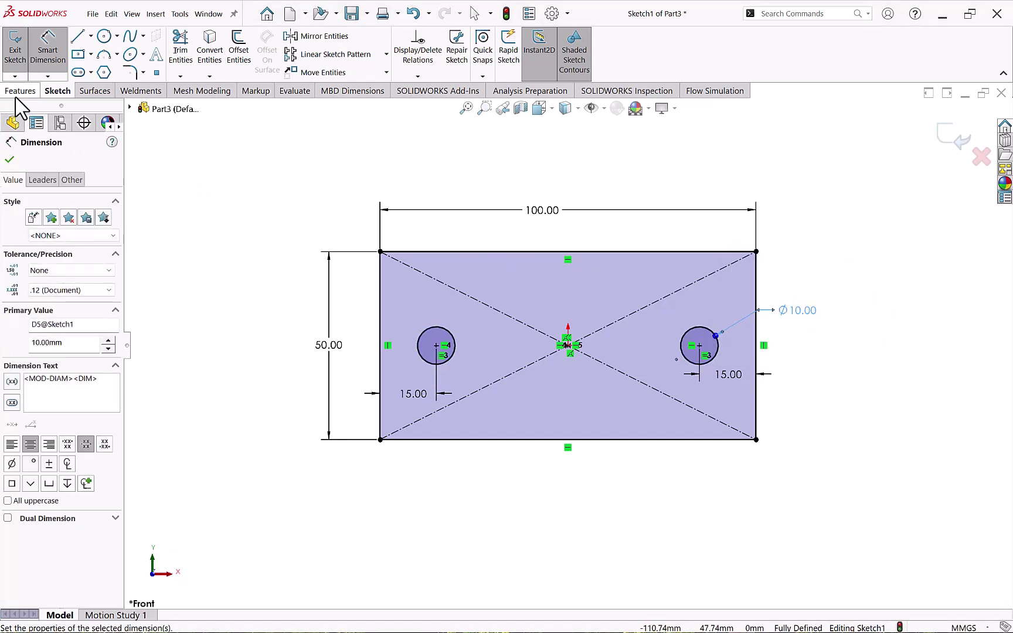
Step: Extrude the two-hole plate sketch as a Blind boss with a depth of 10 mm
left_click(18, 92)
left_click(21, 54)
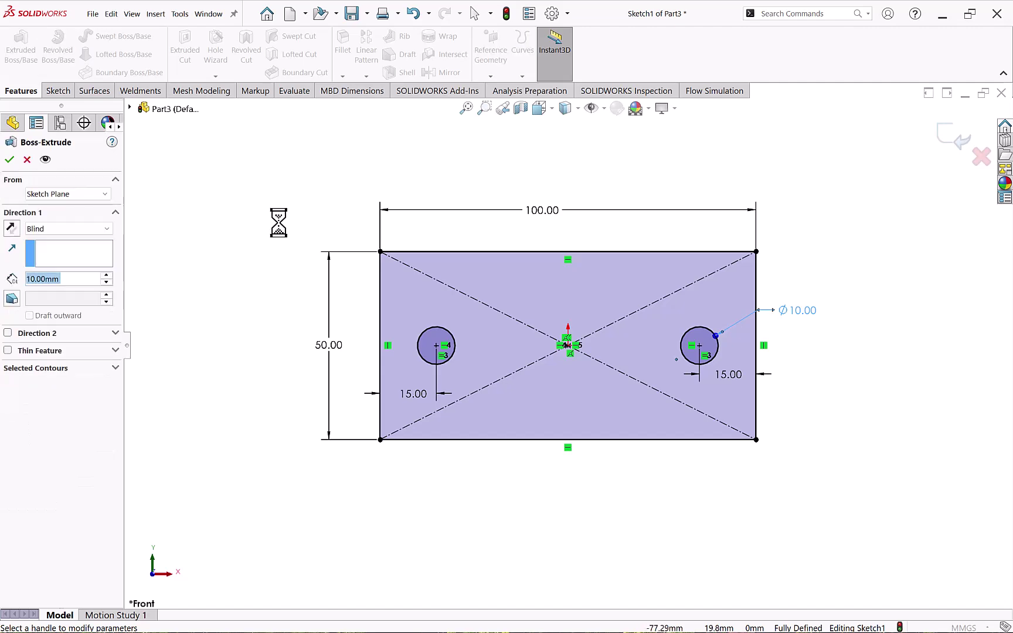
left_click(9, 160)
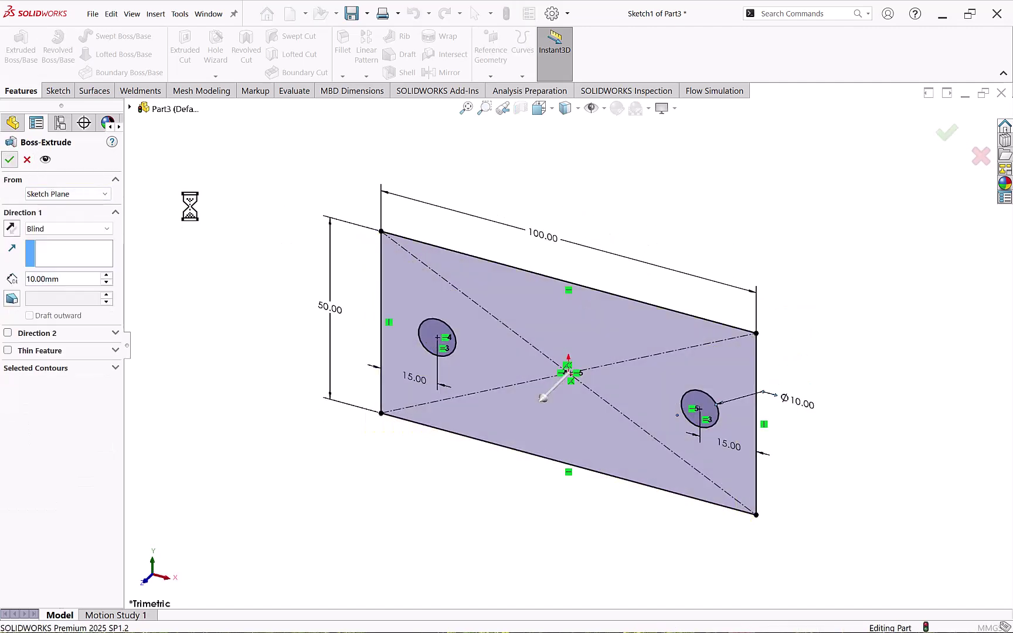
Step: Save the plate as S3 in the SolidWorks folder and clear the selection
left_click(92, 14)
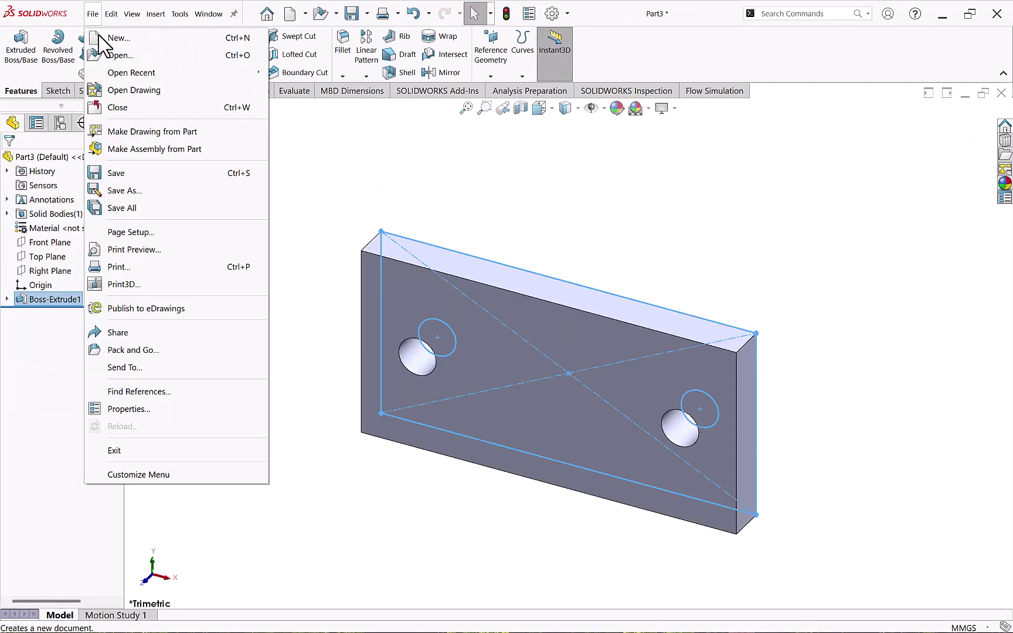
left_click(117, 174)
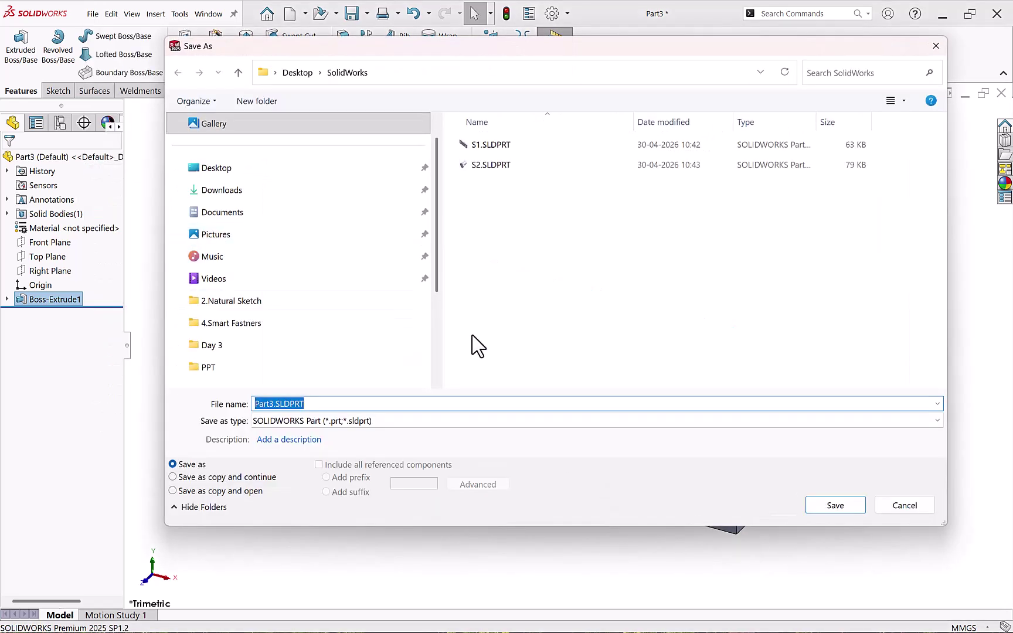
type("S3")
left_click(835, 507)
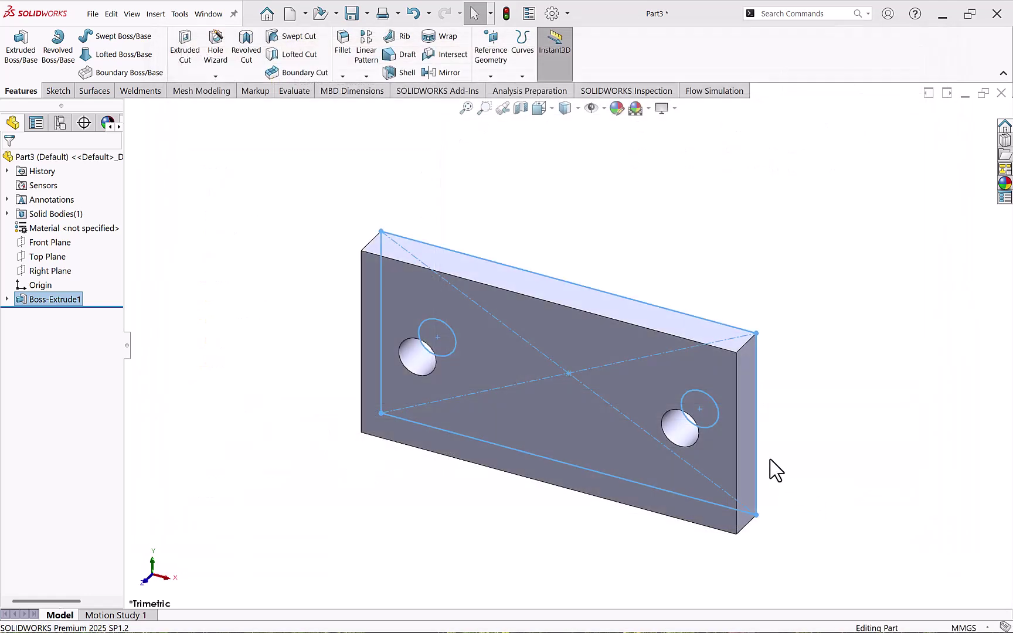
left_click(297, 237)
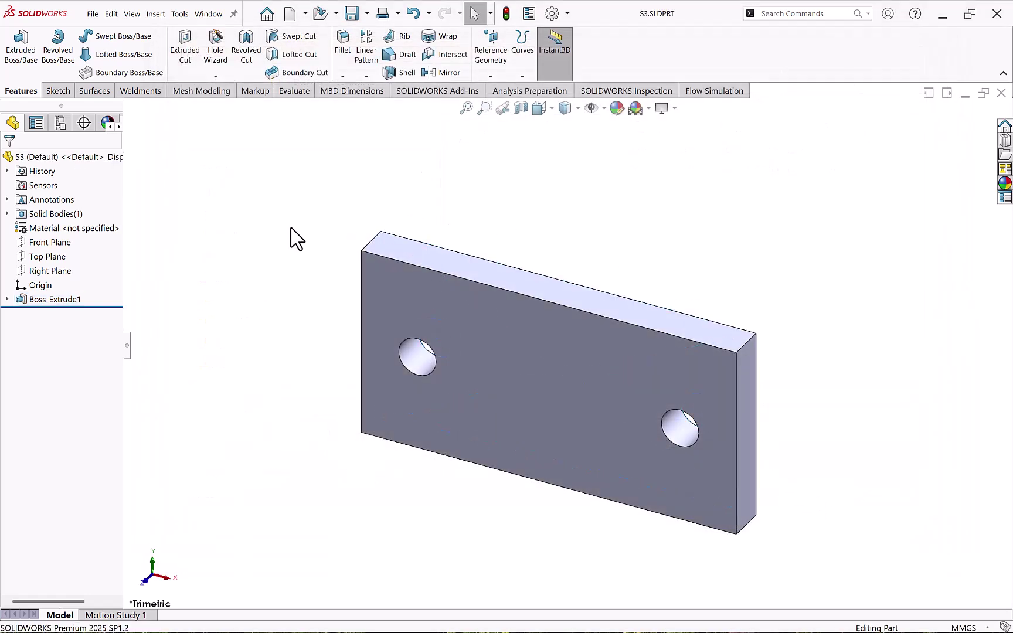
Step: Create a new assembly document
key("z")
left_click(93, 14)
left_click(113, 36)
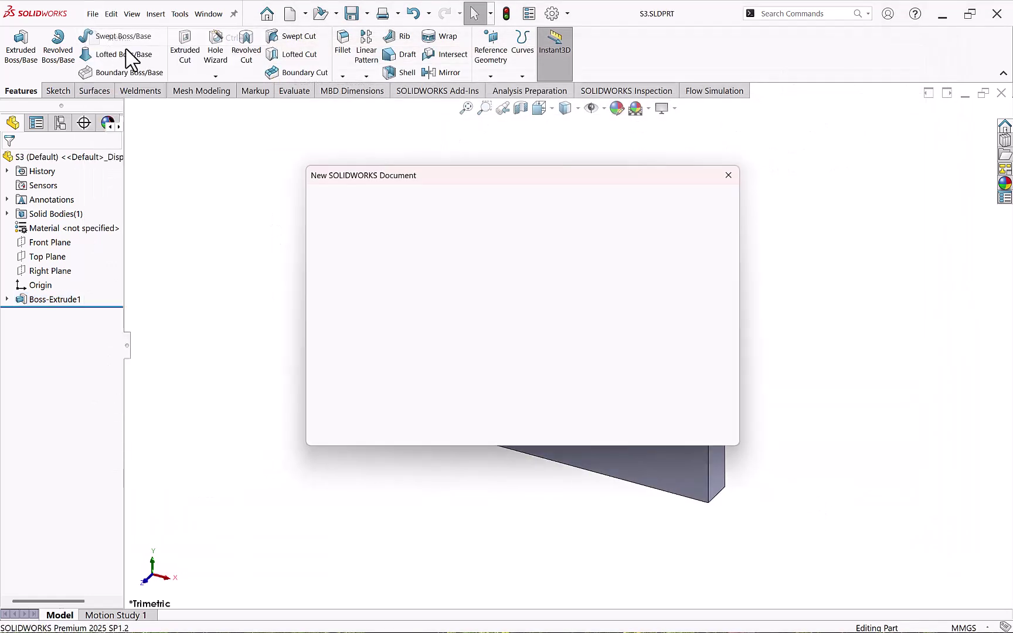
left_click(516, 290)
left_click(587, 433)
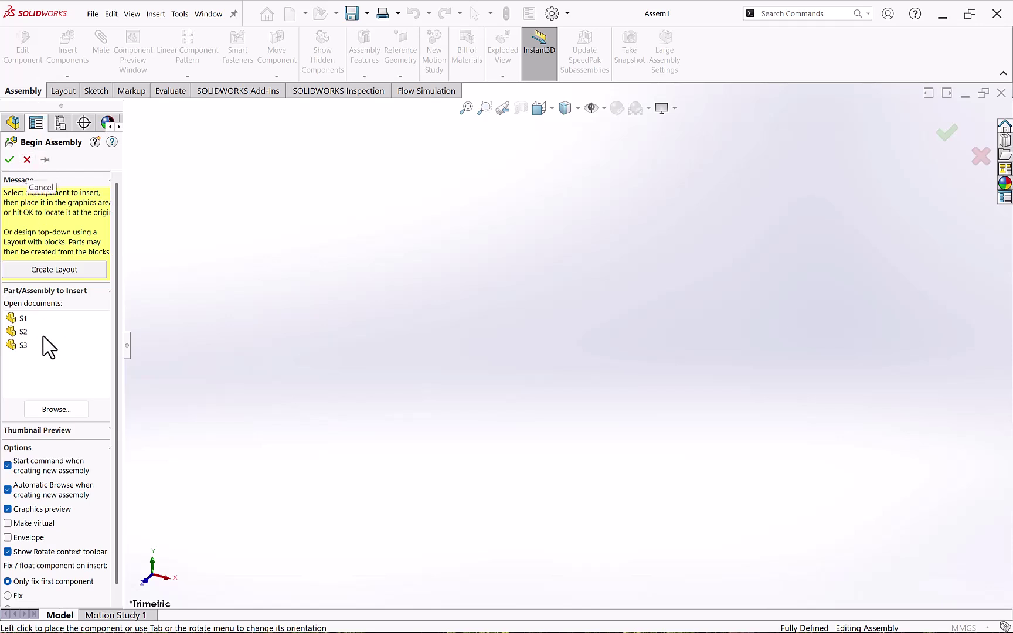
Step: Insert the S1 plate as the first component and place one S2 bolt in free space beside its left end
left_click(26, 319)
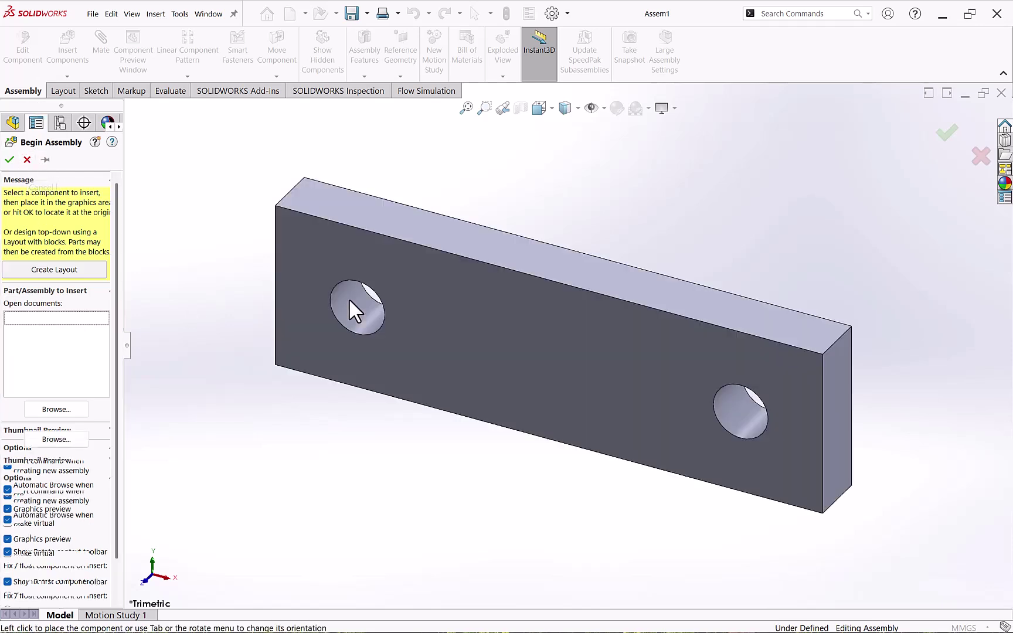
left_click(508, 329)
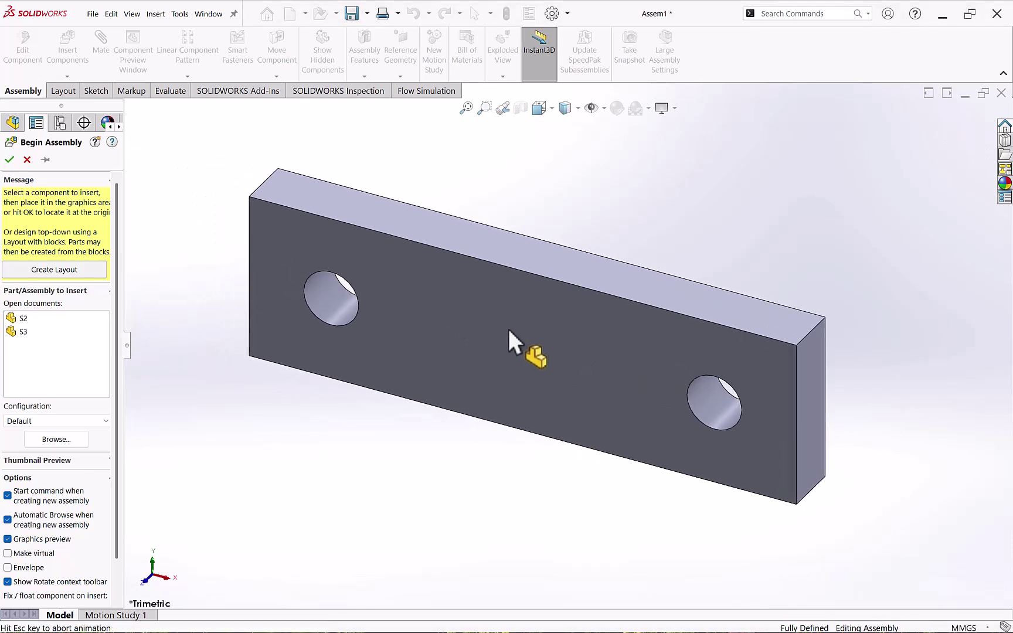
scroll(508, 329, "up", 4)
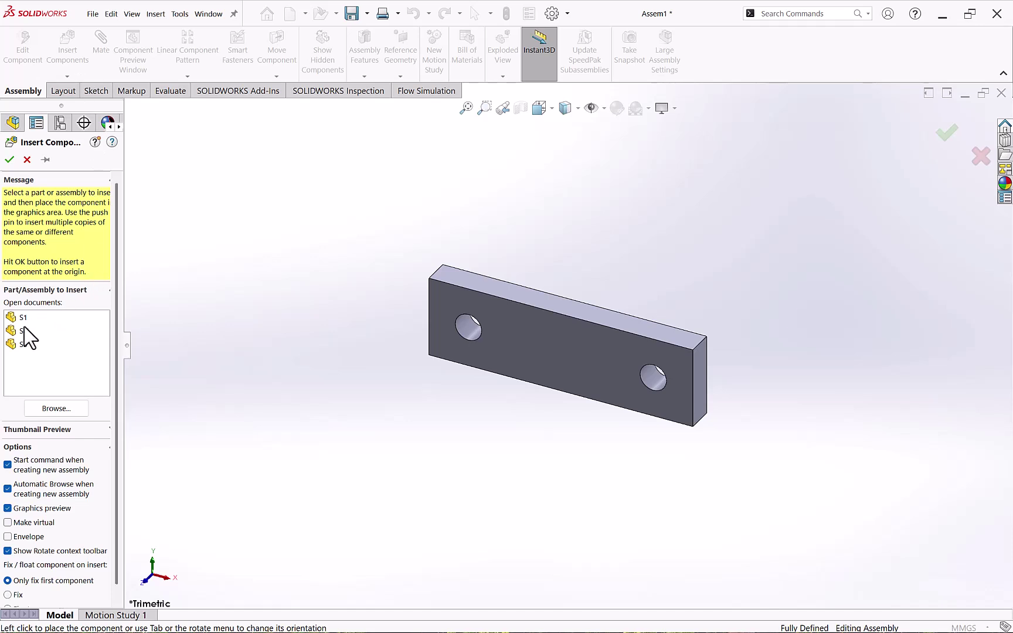
left_click(23, 331)
left_click(349, 343)
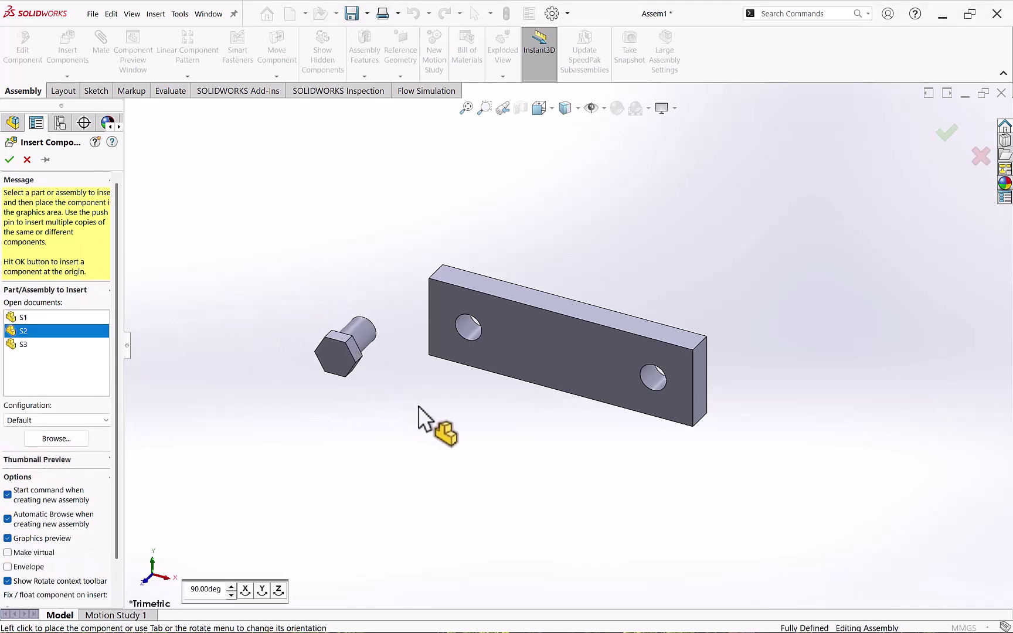
Step: Add a Concentric mate between the bolt's cylindrical shank and the plate's left hole
middle_click_drag(423, 422, 411, 282)
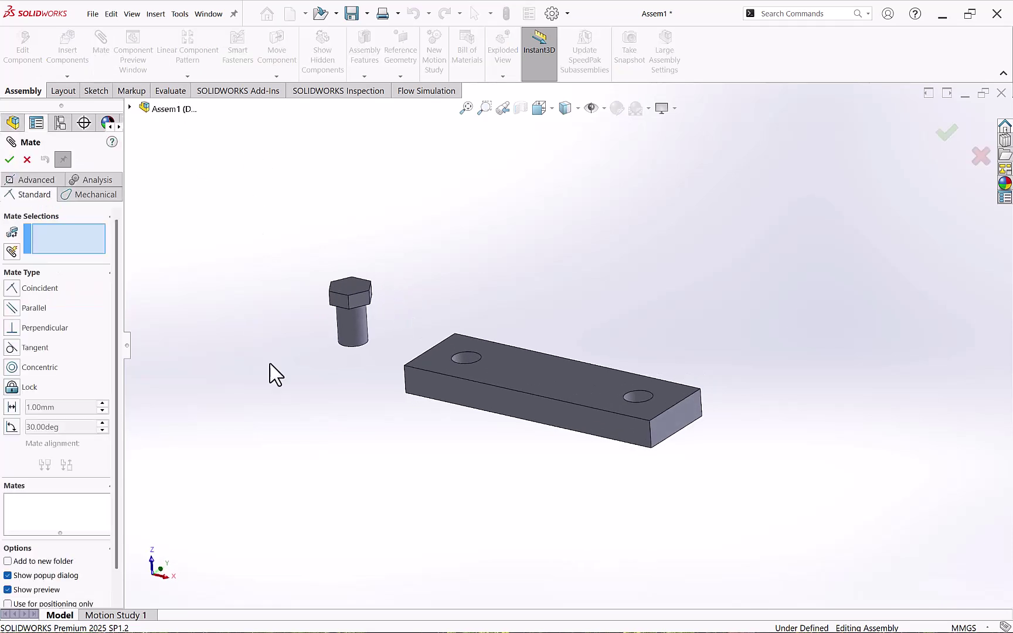
left_click(350, 327)
left_click(472, 358)
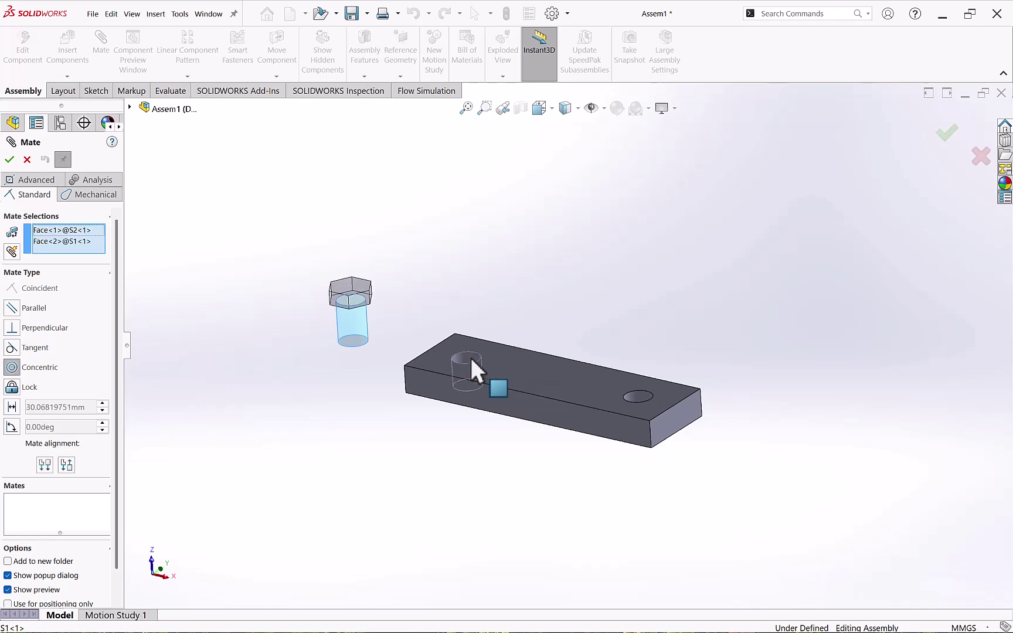
left_click(455, 438)
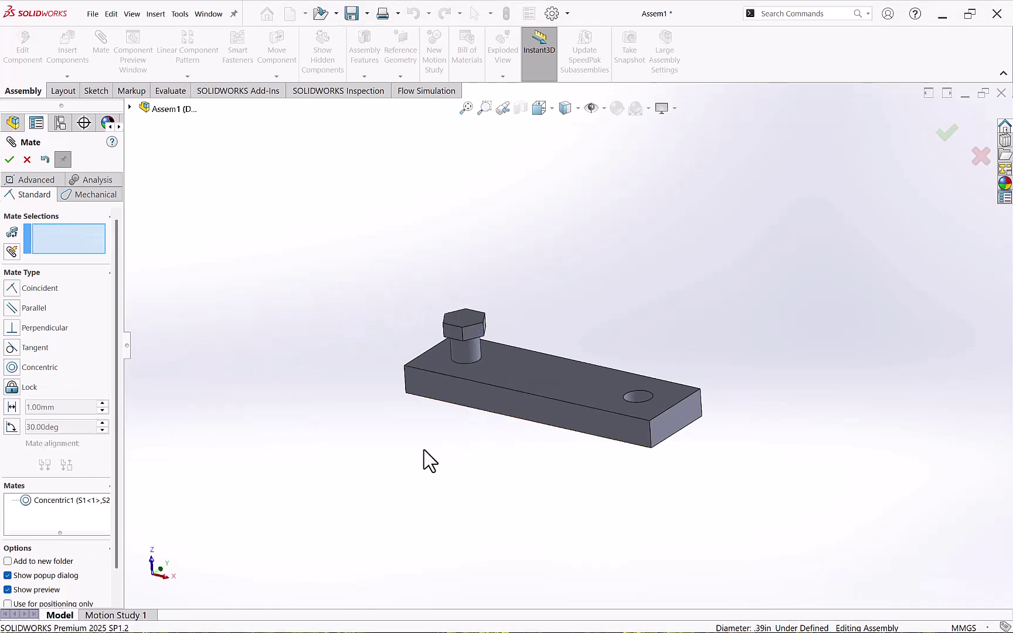
Step: Add a Coincident mate between the underside of the bolt head and the plate's top face, and finish mating
middle_click_drag(425, 461, 460, 441)
scroll(447, 377, "down", 4)
left_click(456, 360)
left_click(444, 359)
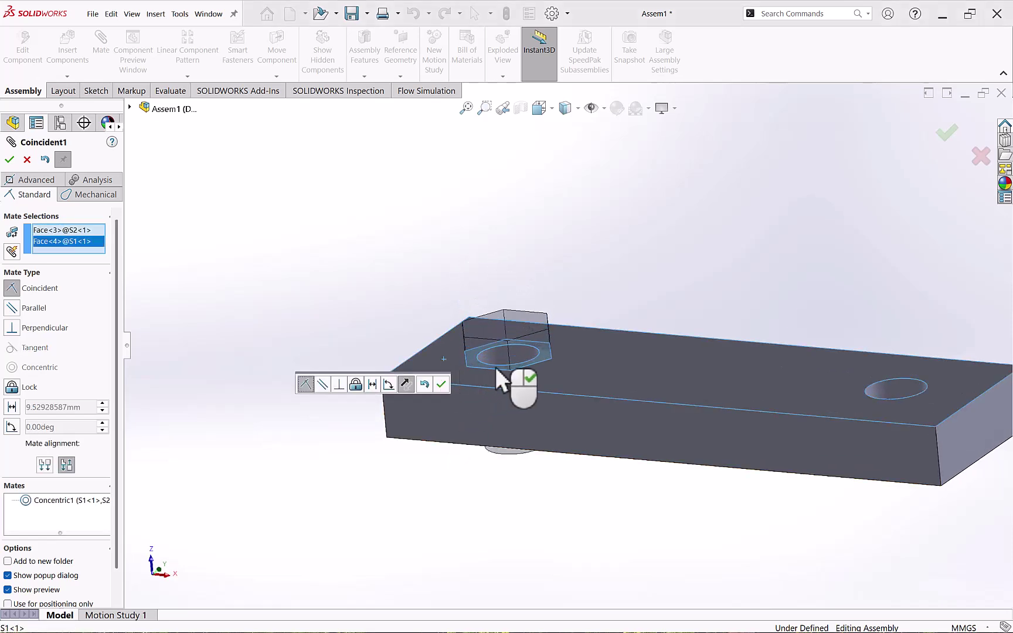
left_click(443, 382)
scroll(389, 316, "up", 5)
middle_click_drag(674, 361, 719, 384)
left_click(948, 135)
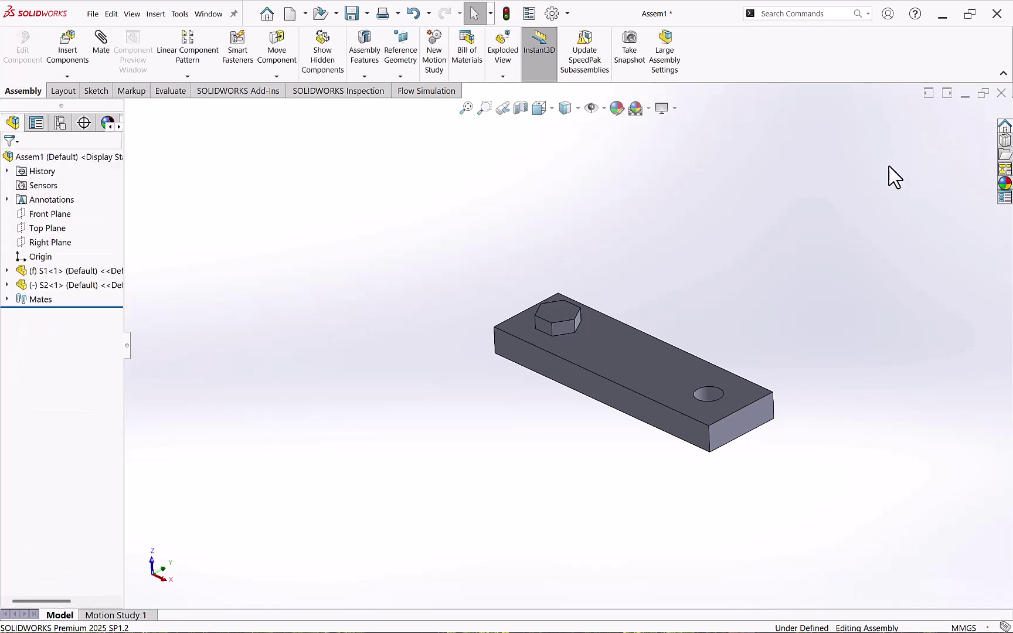
Step: Copy the S2 bolt with Copy with Mates, using the plate's empty right hole and top face as the new Concentric and Coincident references
left_click(798, 12)
type("COPY")
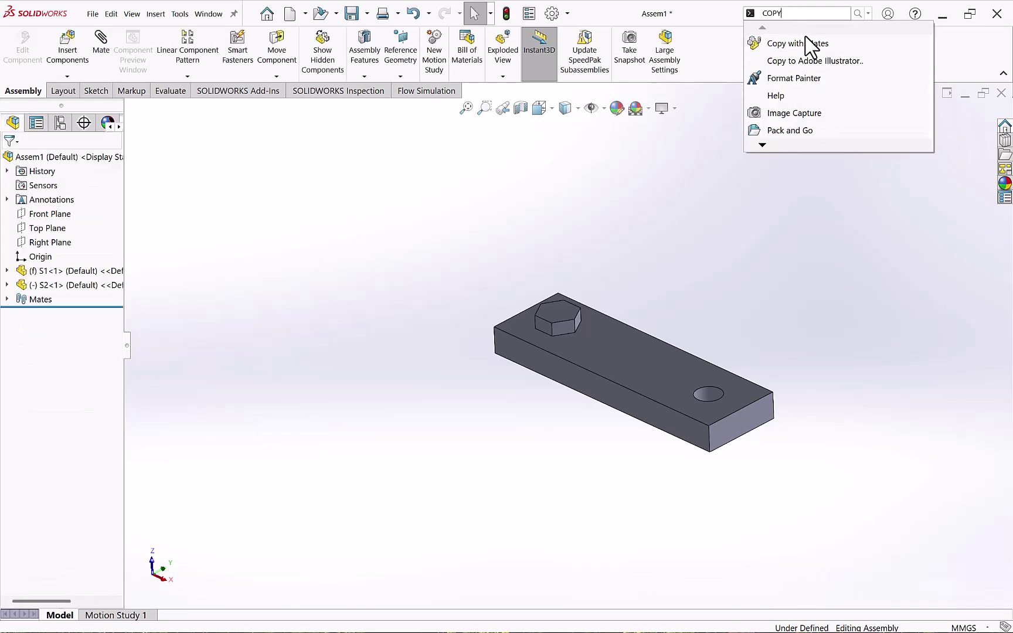
left_click(806, 42)
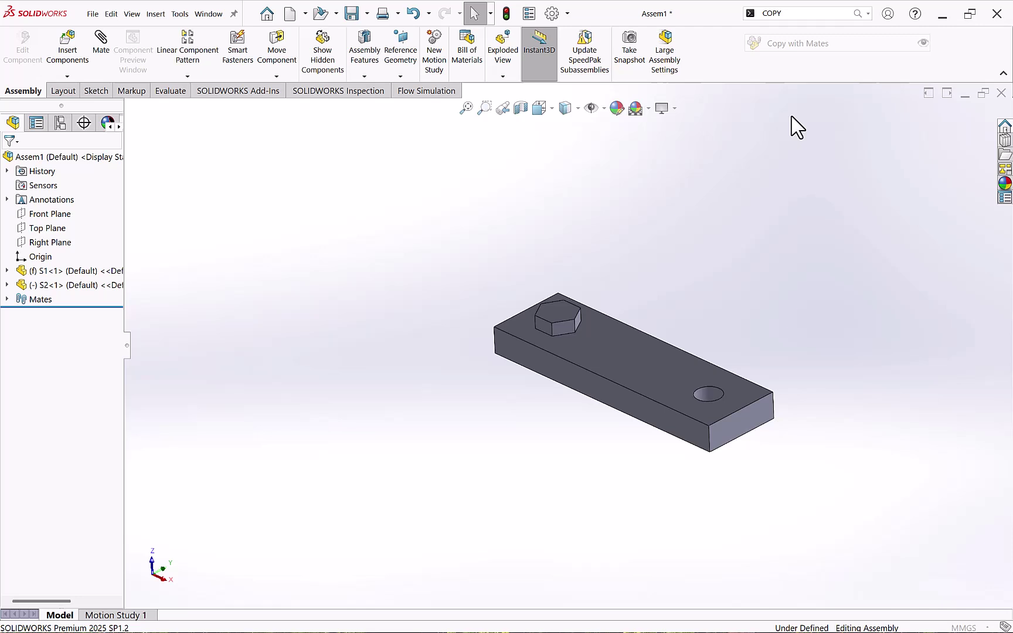
left_click(575, 313)
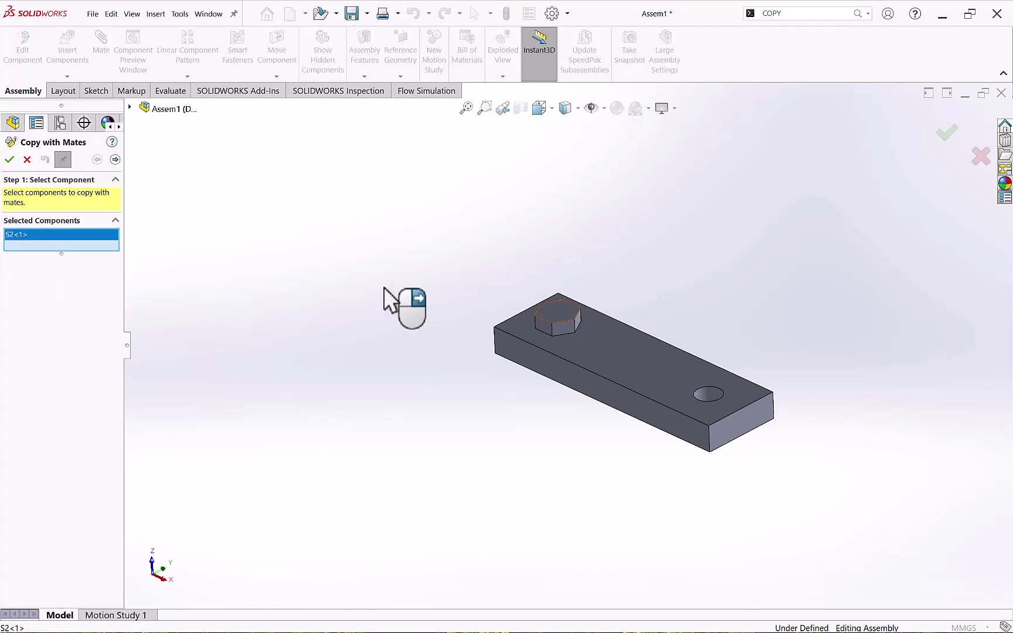
left_click(115, 160)
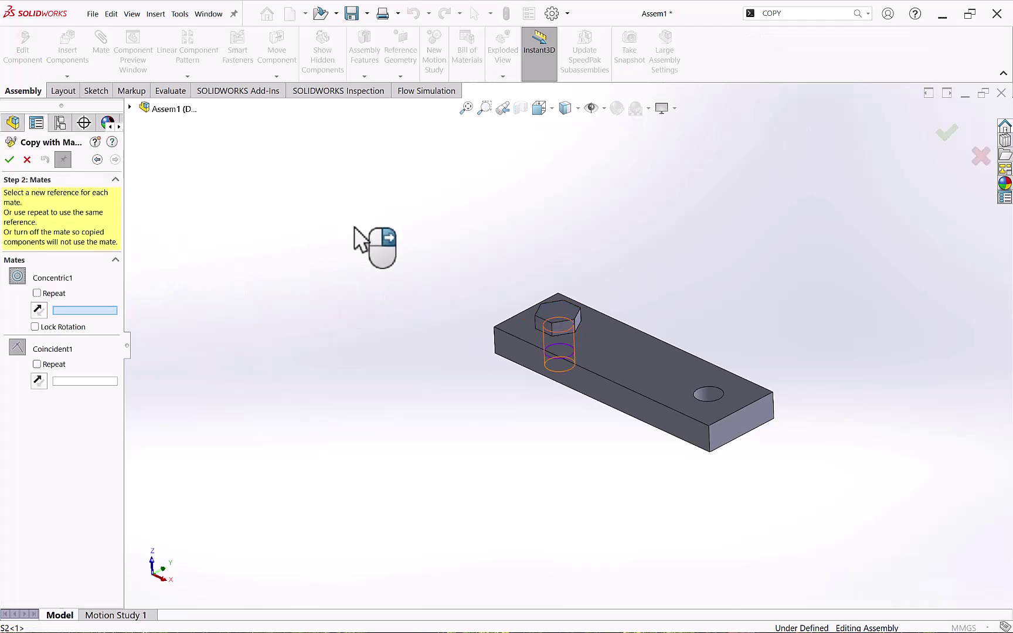
left_click(711, 396)
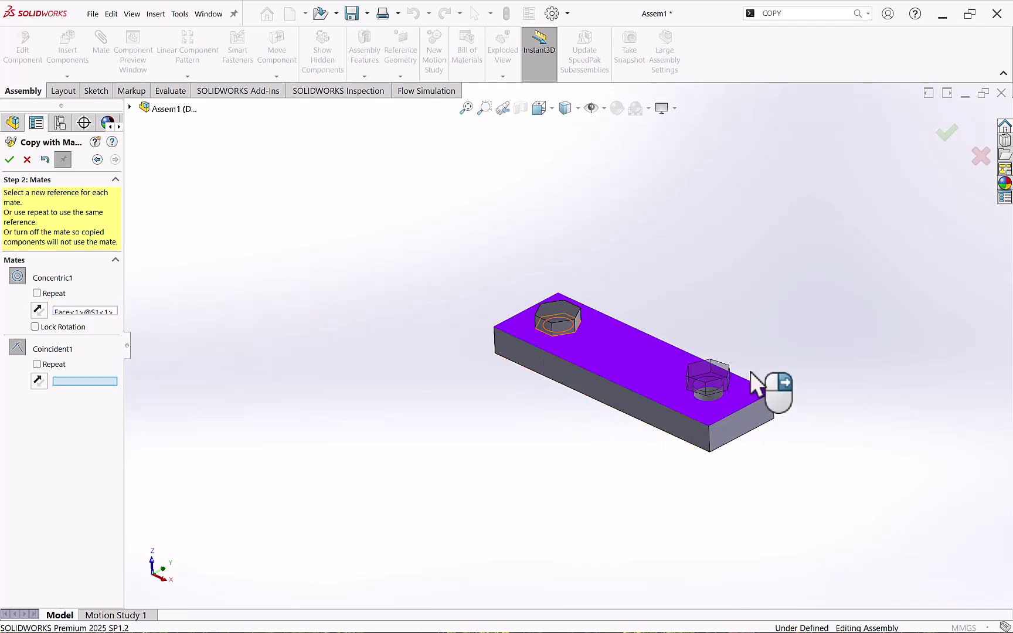
left_click(656, 375)
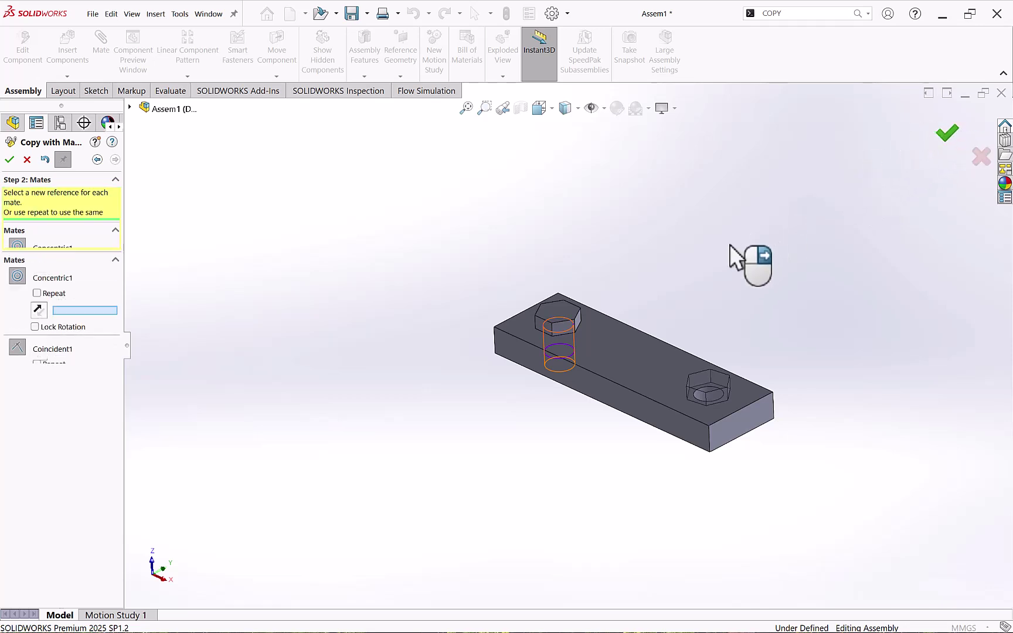
left_click(28, 160)
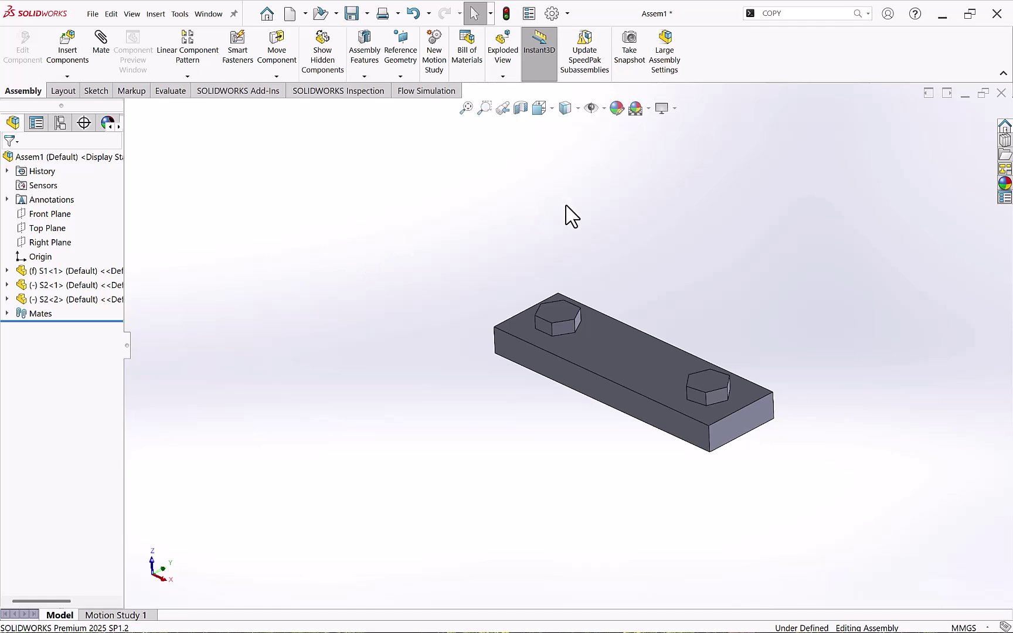
Step: Change the assembly's scene background to Plain White
left_click(662, 108)
mouse_move(639, 111)
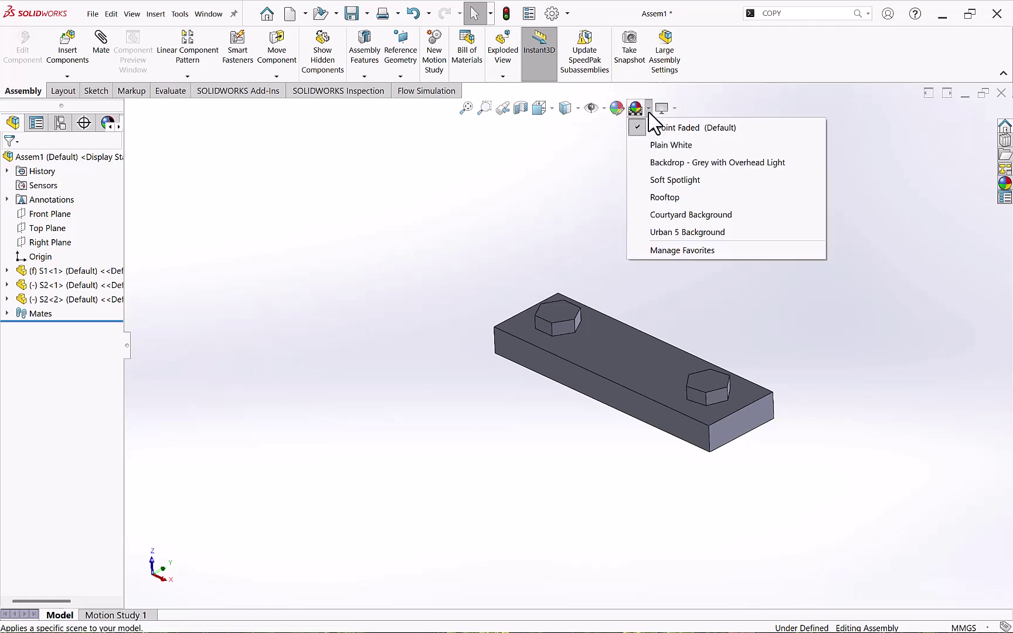
left_click(662, 149)
middle_click_drag(592, 255, 610, 222)
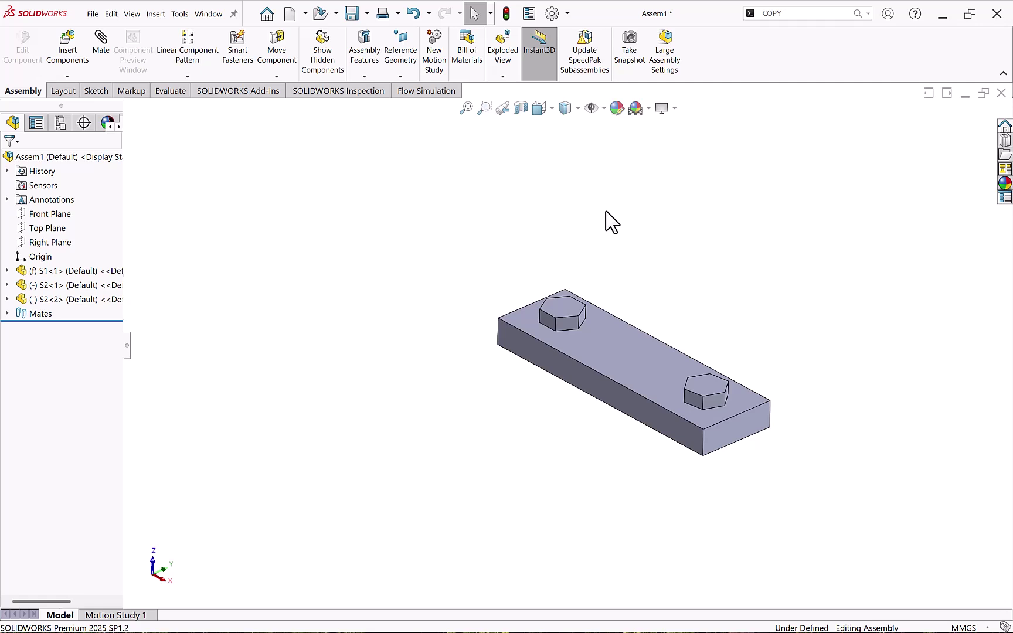
Step: Make the S1 plate a smart component with both S2 bolts as its associated components
left_click(796, 13)
type("SMART")
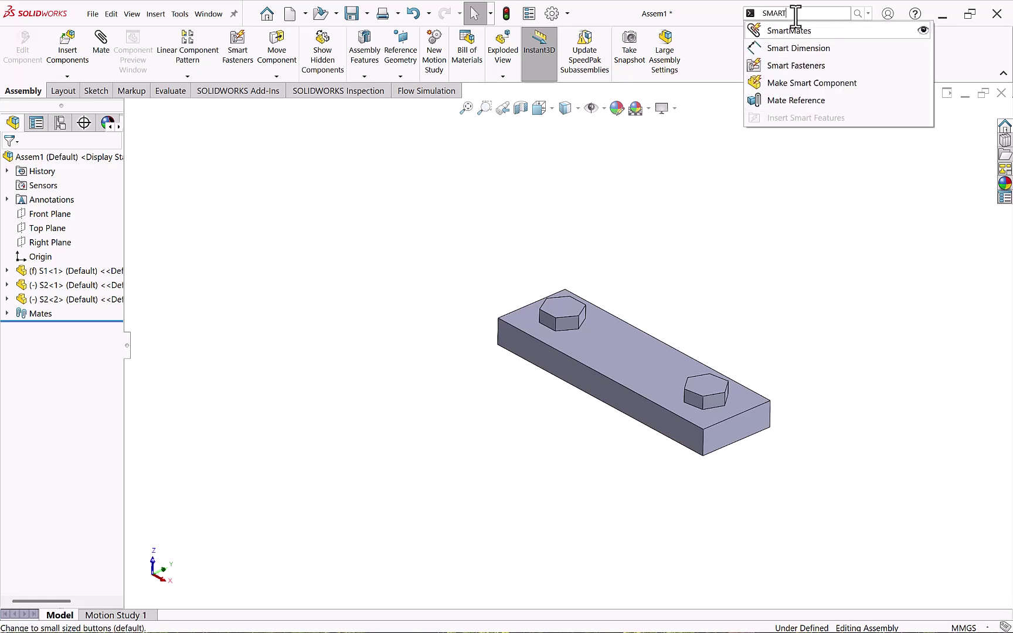
left_click(812, 85)
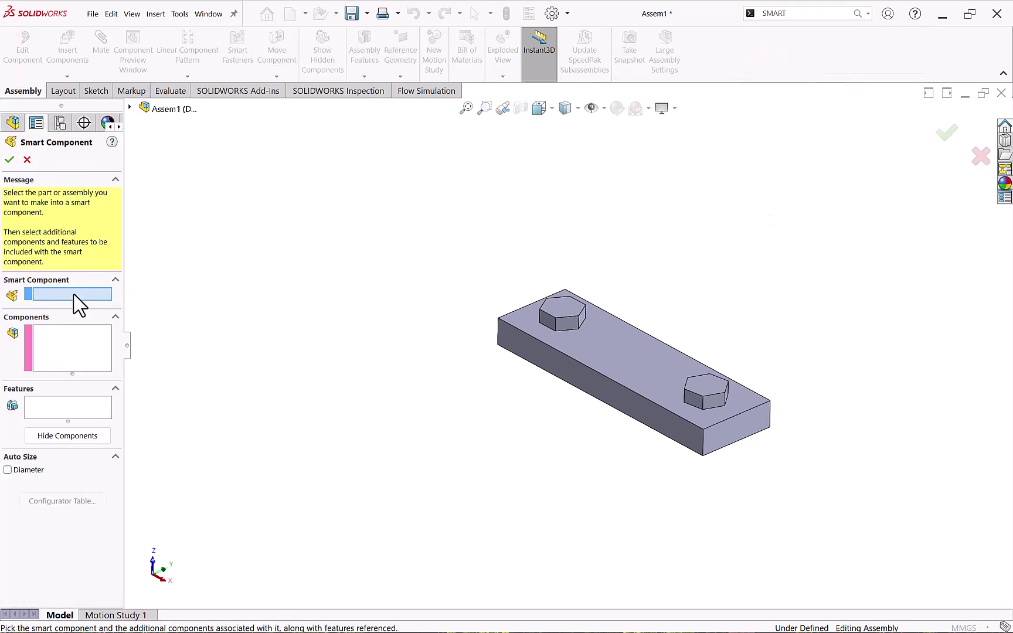
left_click(616, 375)
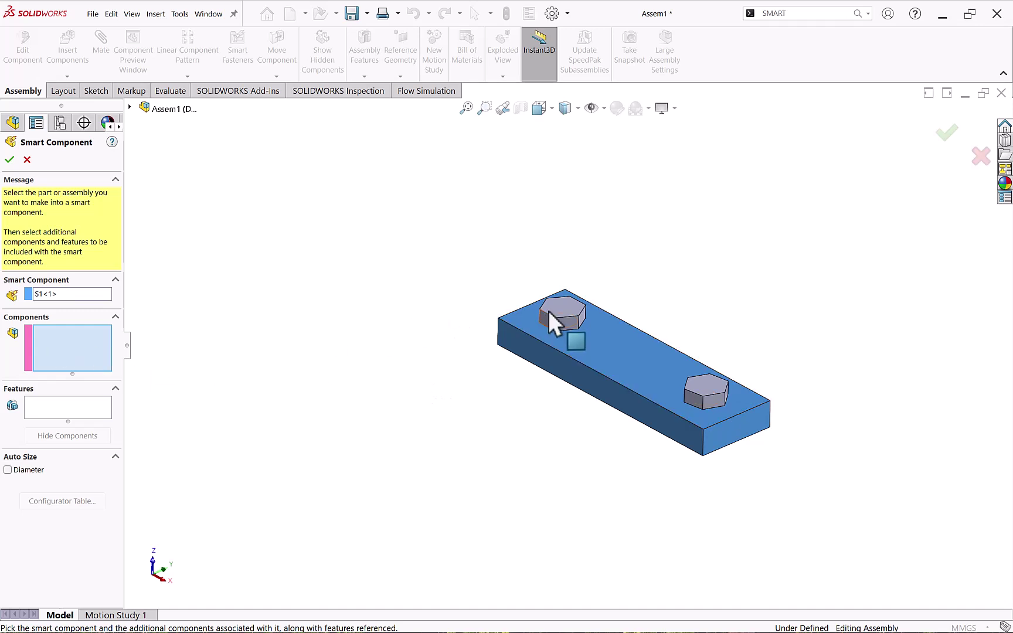
left_click(579, 317)
left_click(717, 395)
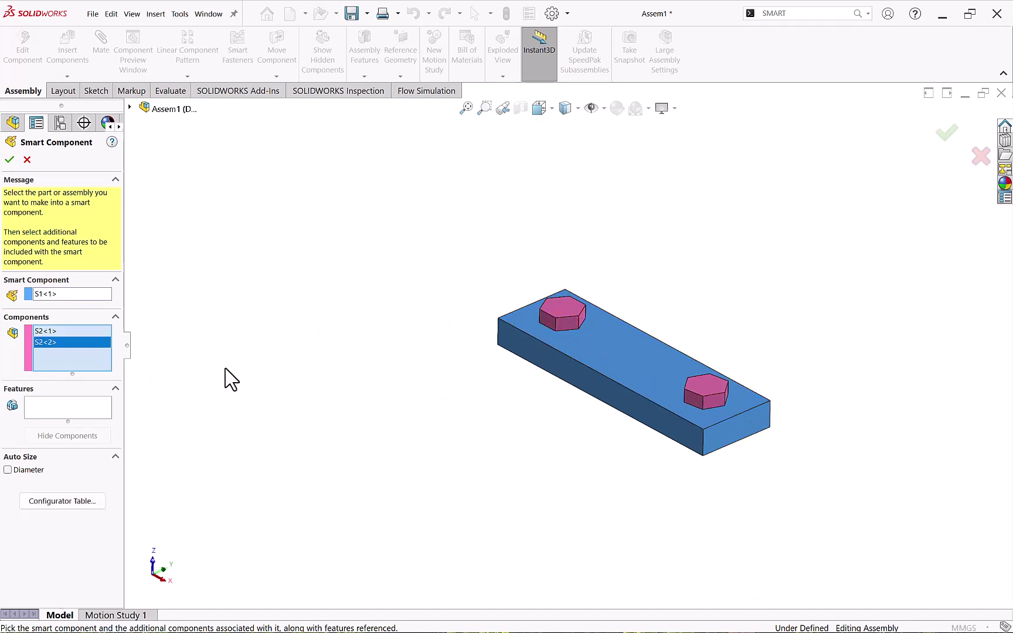
left_click(10, 159)
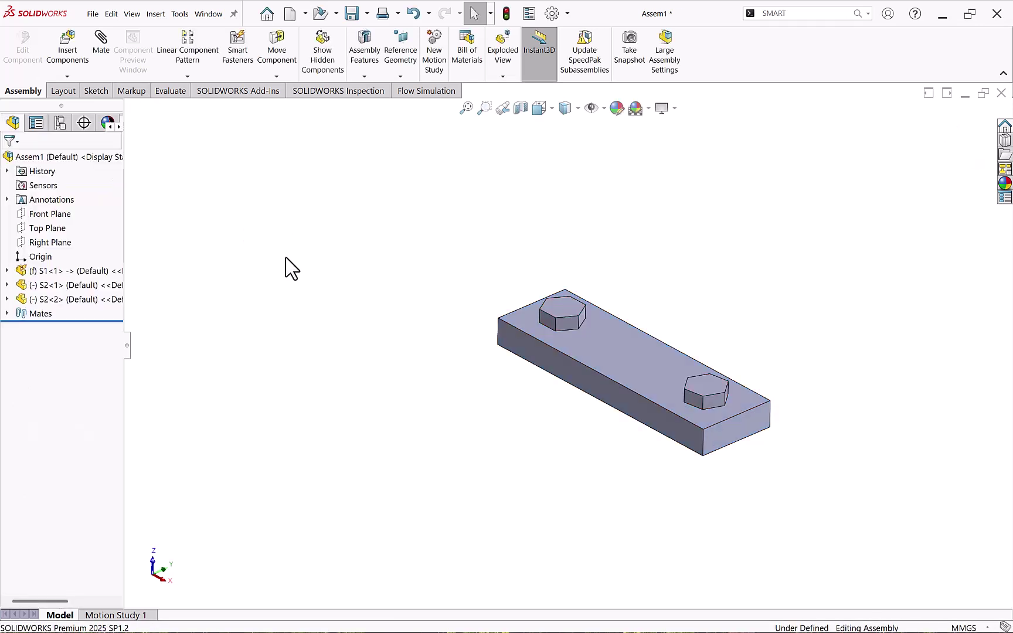
Step: Create a new assembly and place the S3 plate as its first component
left_click(93, 14)
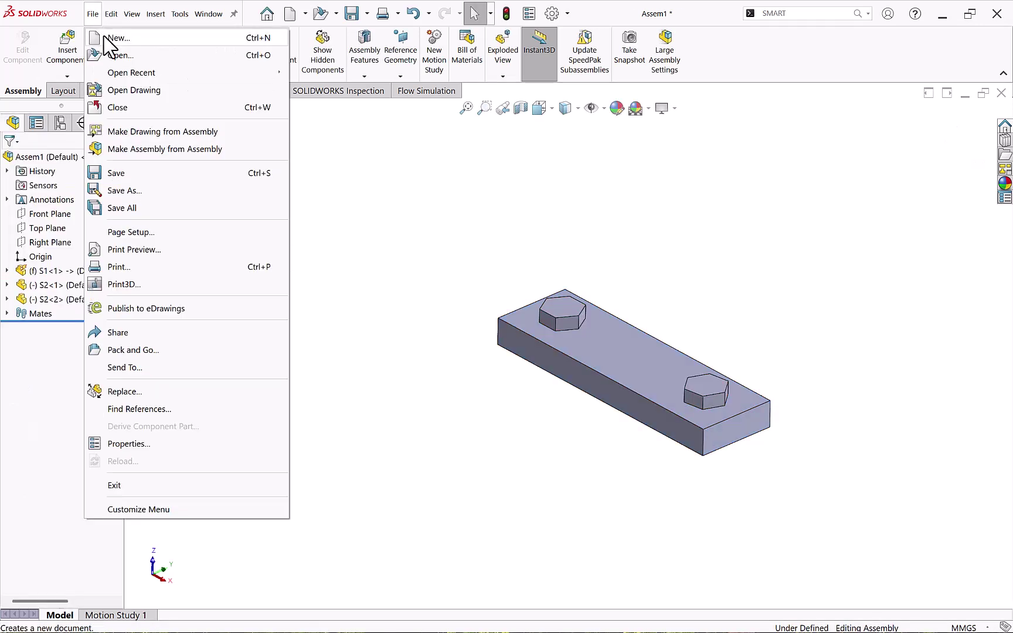
left_click(117, 37)
left_click(506, 276)
left_click(588, 434)
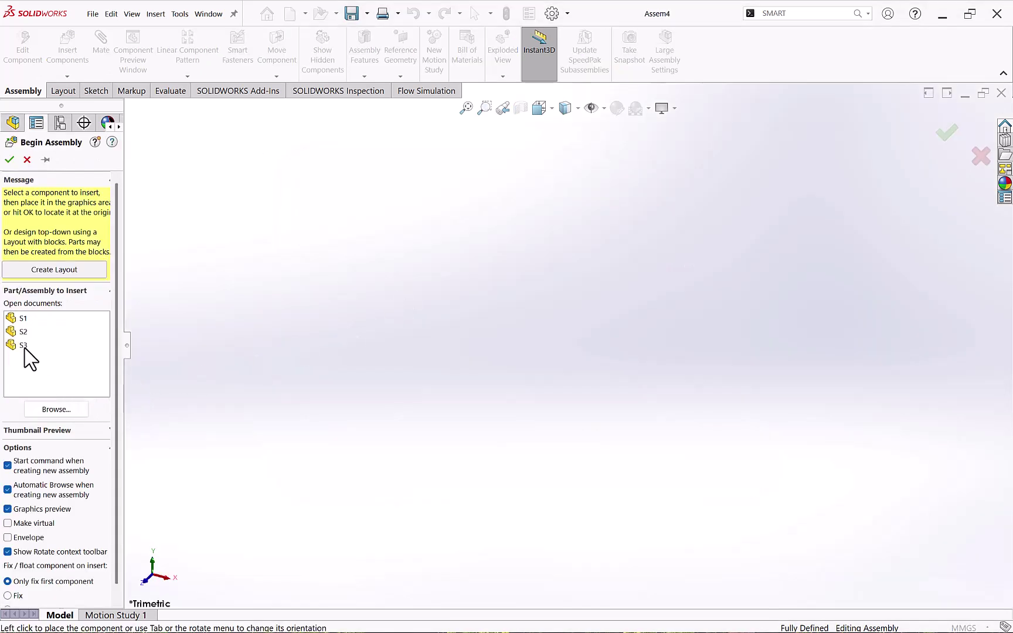
left_click(25, 348)
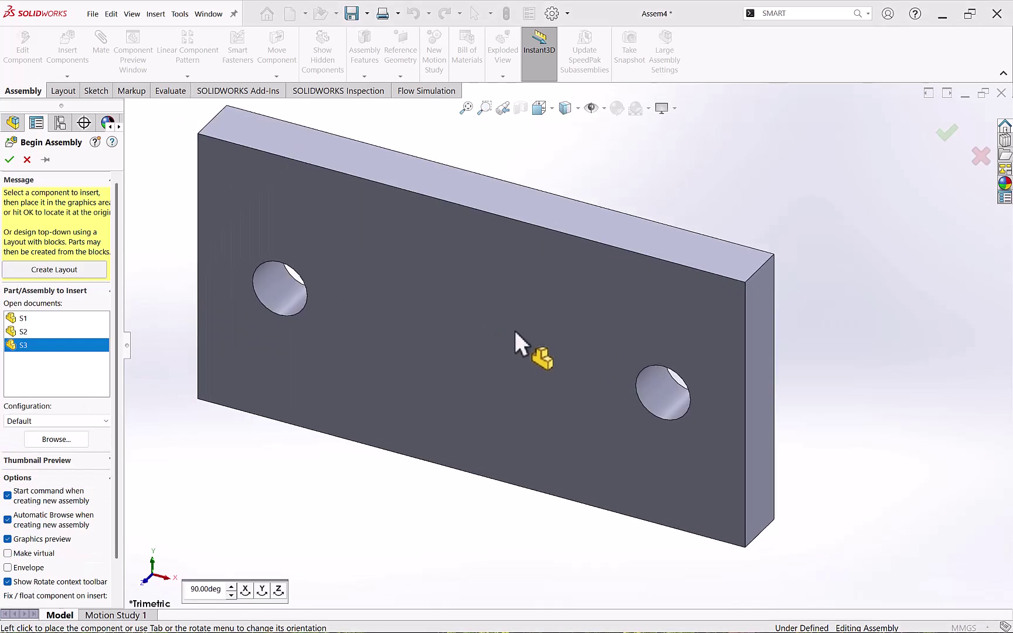
left_click(591, 339)
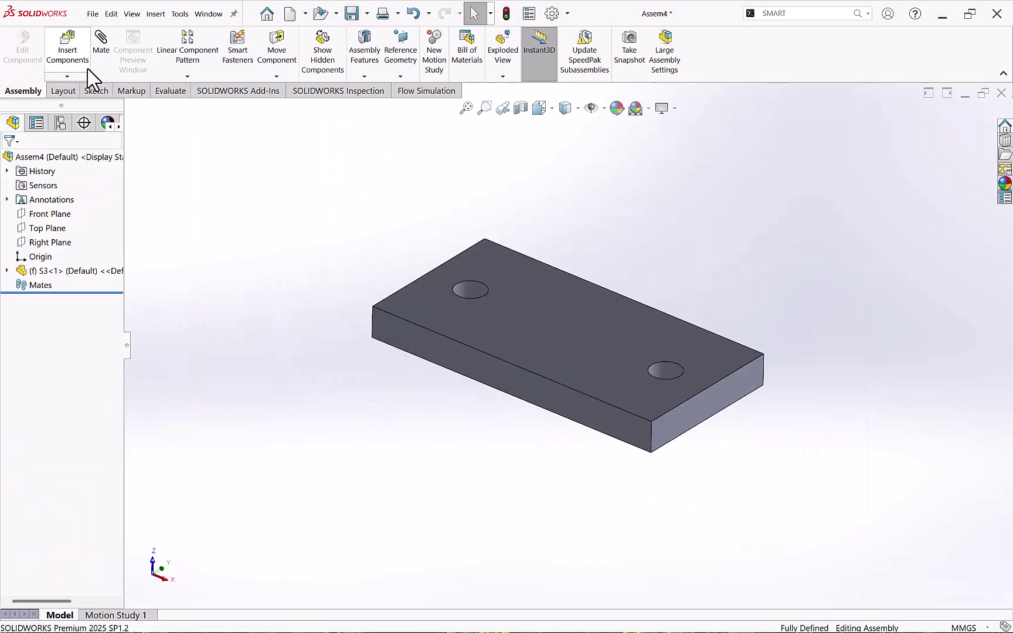
Step: Insert the S1 plate into the assembly, placing it freely above the S3 plate
left_click(85, 63)
left_click(31, 317)
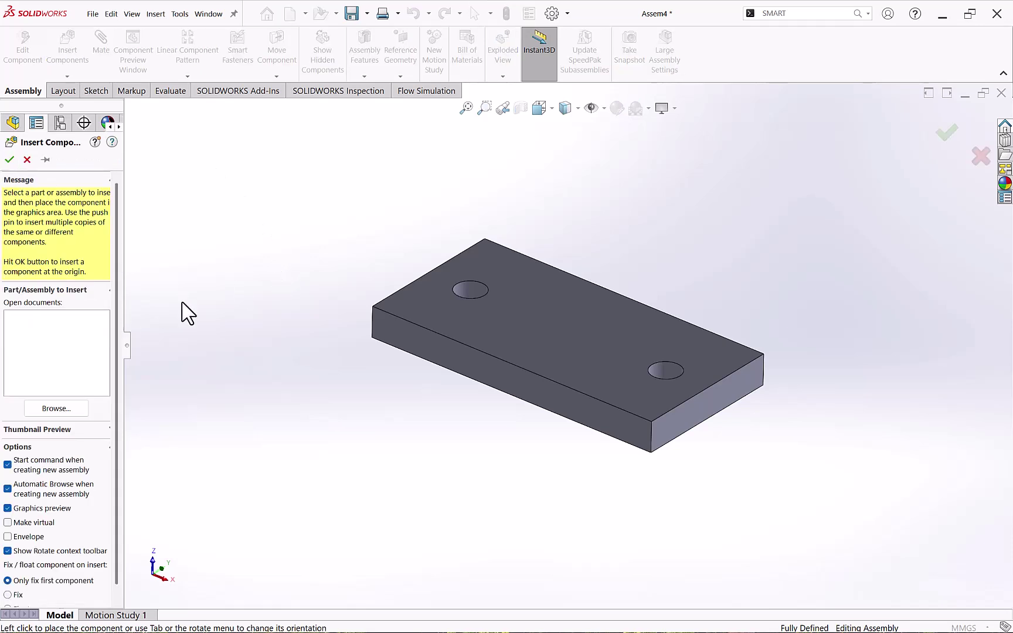
left_click(538, 261)
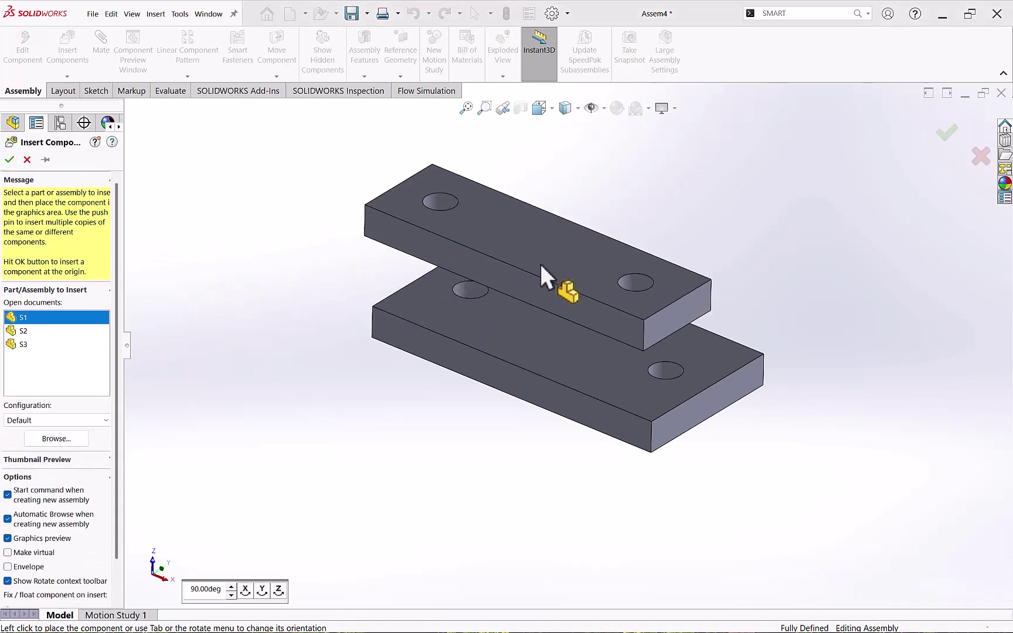
Step: Add a Concentric mate between the left holes of the S1 and S3 plates
middle_click_drag(335, 305, 331, 362)
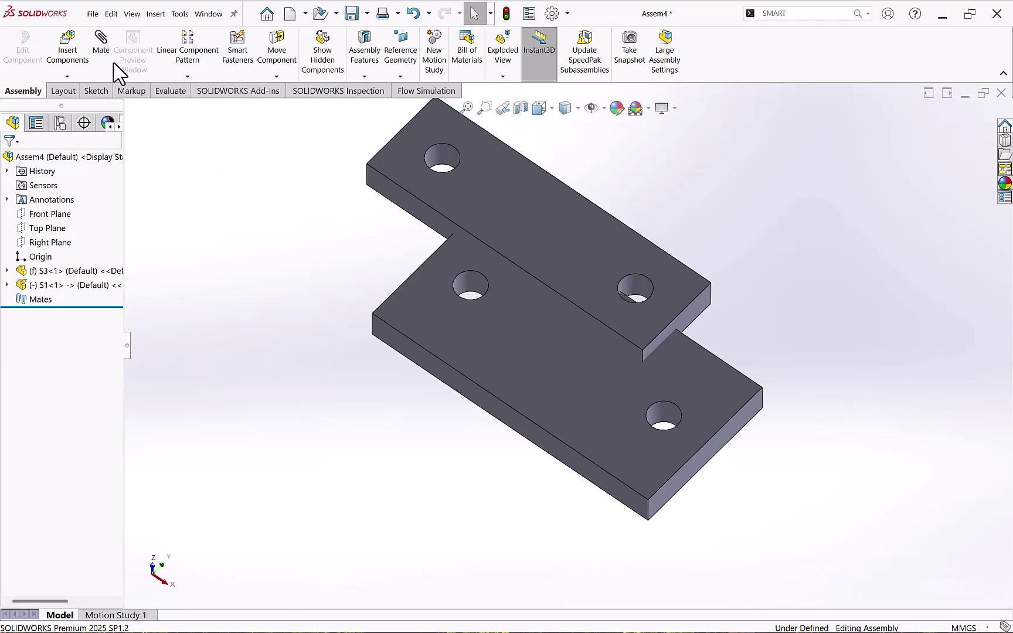
left_click(447, 150)
left_click(469, 287)
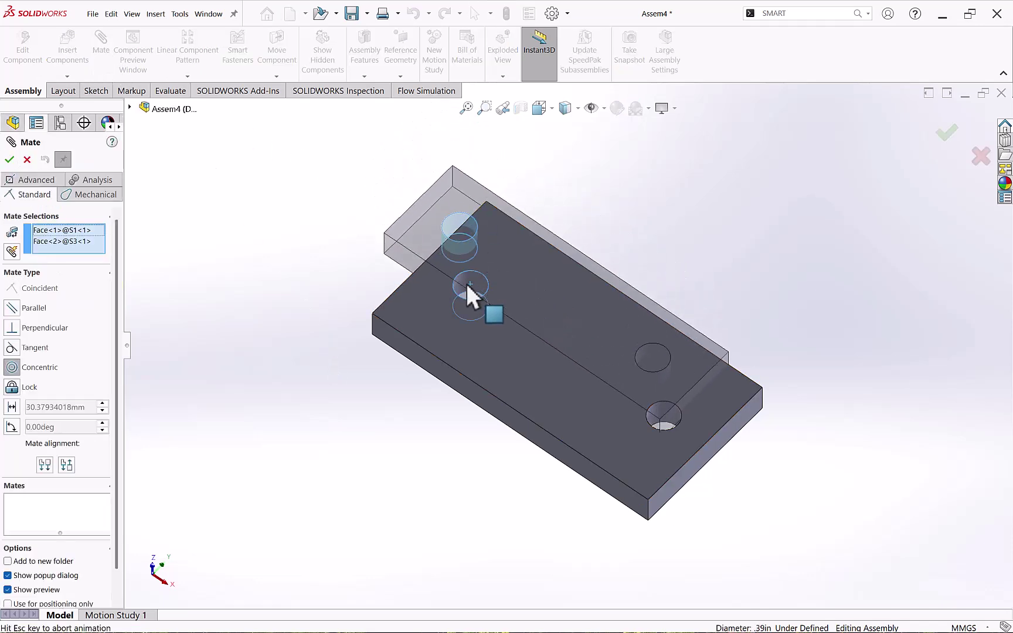
left_click(458, 368)
Step: Add a Coincident mate between the underside of the S1 plate and the top face of the S3 plate
middle_click_drag(460, 375, 517, 189)
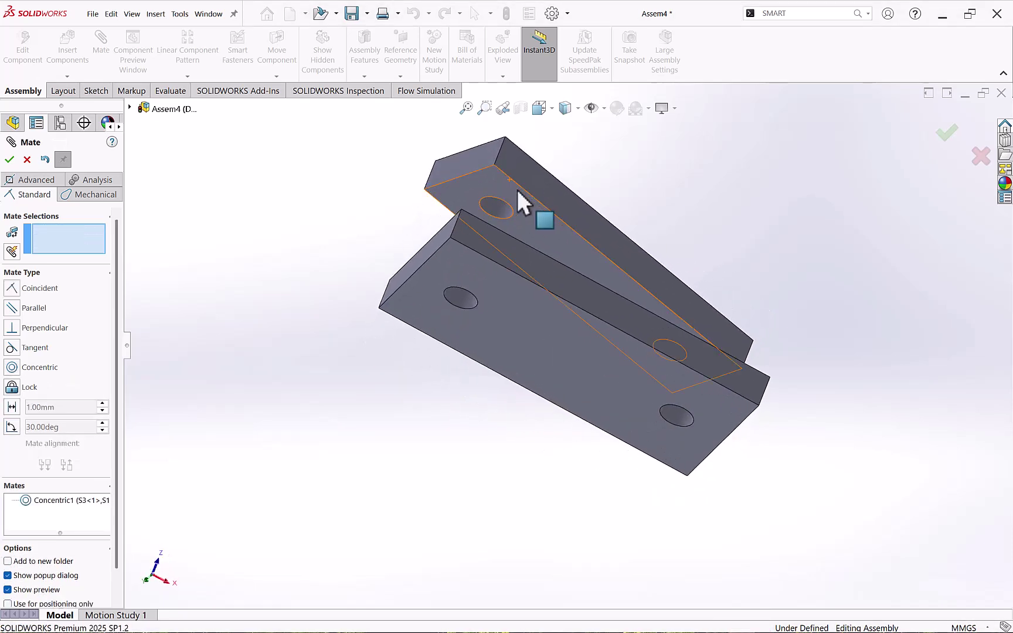
left_click(517, 190)
middle_click_drag(532, 233, 492, 352)
left_click(508, 335)
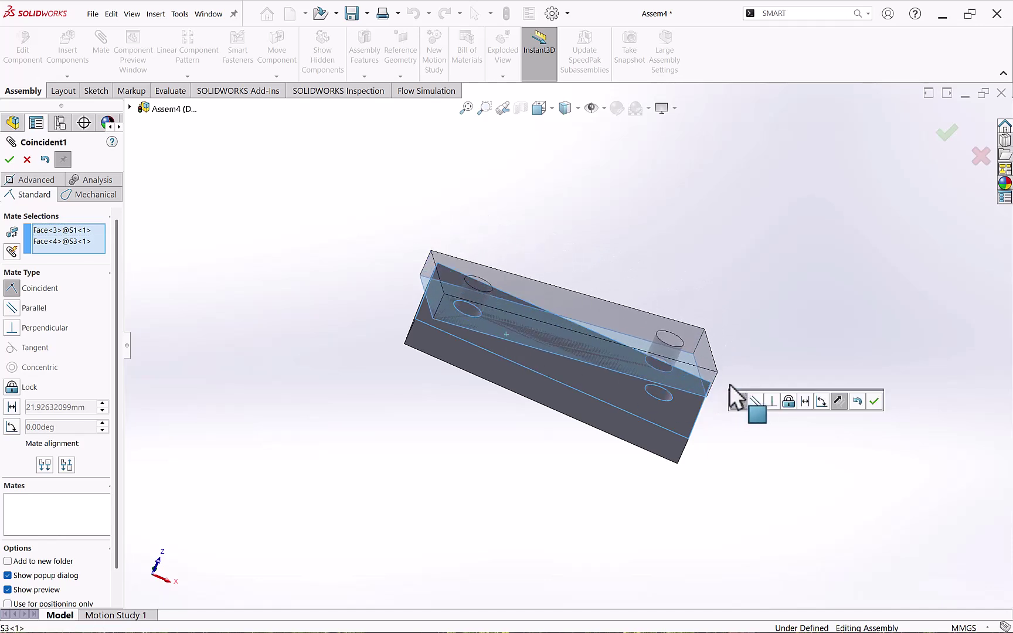
left_click(874, 402)
Step: Add a Concentric mate between the right holes of the S1 and S3 plates, and finish mating
middle_click_drag(844, 385, 679, 343)
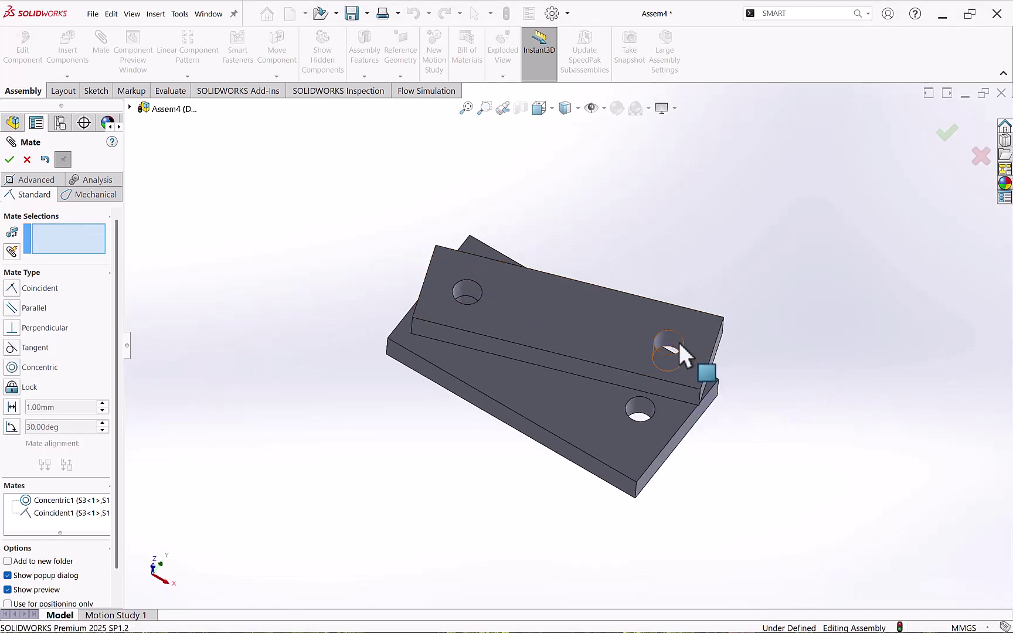
left_click(679, 344)
left_click(645, 412)
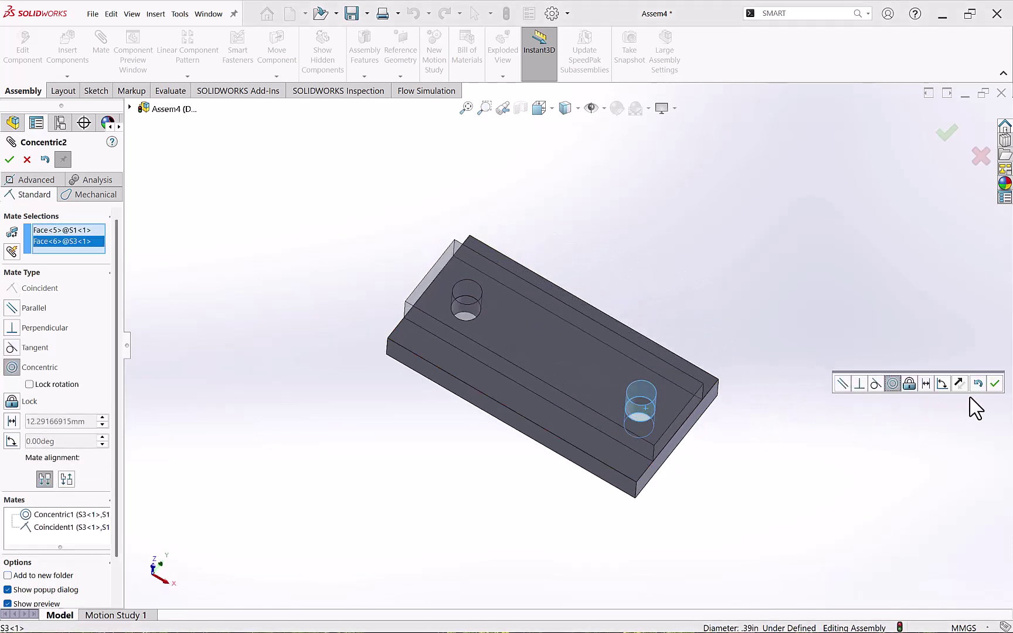
left_click(996, 384)
middle_click_drag(968, 399, 868, 189)
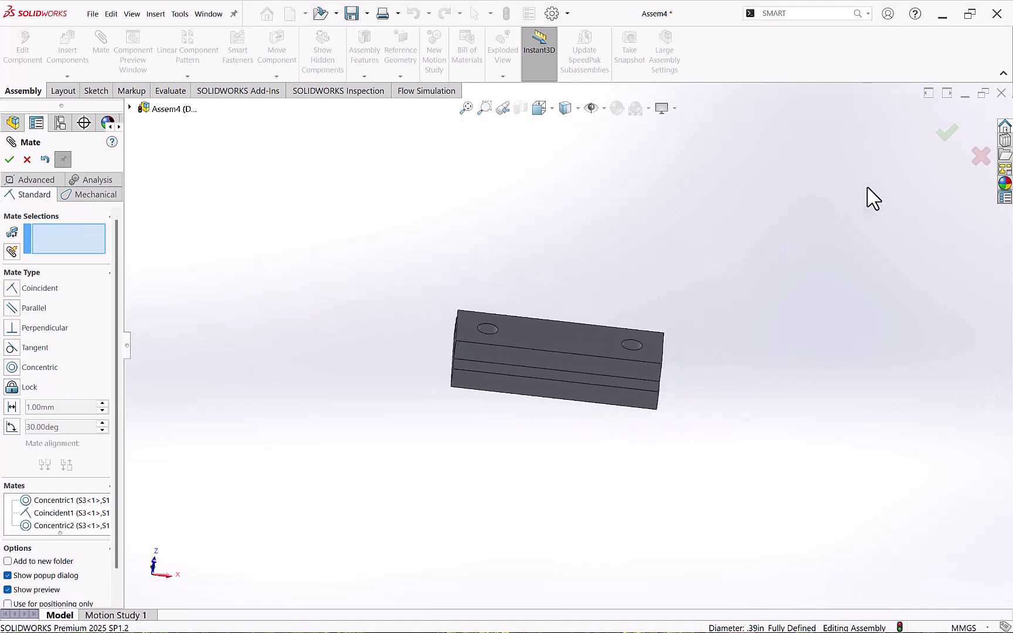
left_click(948, 136)
Step: Insert the S1 plate's smart features, saving the smart feature changes and including only bolt S2-1 with S2-2 excluded
middle_click_drag(674, 276, 552, 311)
scroll(496, 401, "down", 1)
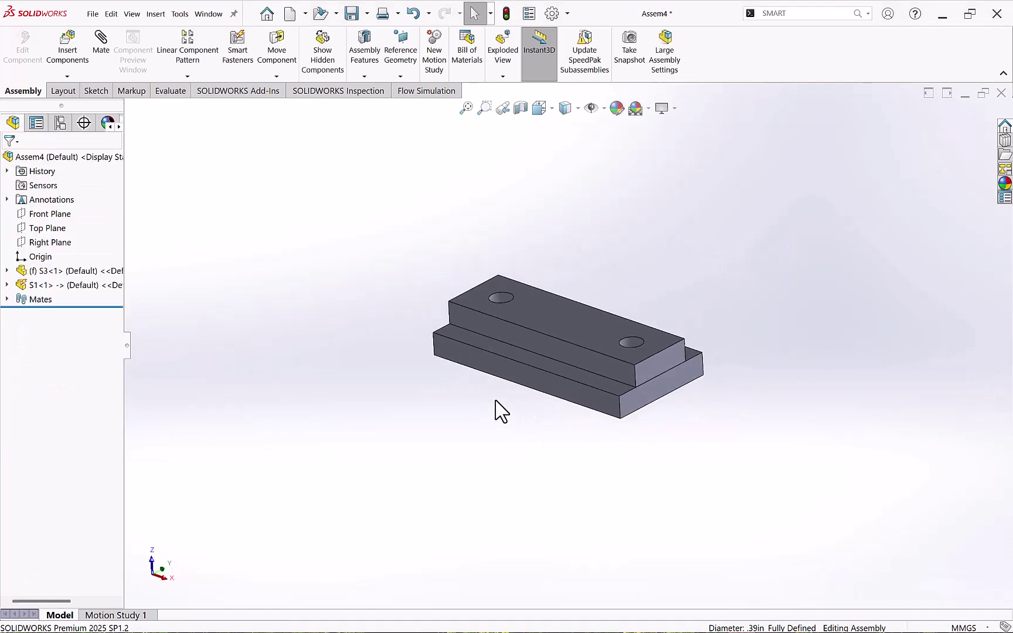
left_click(55, 285)
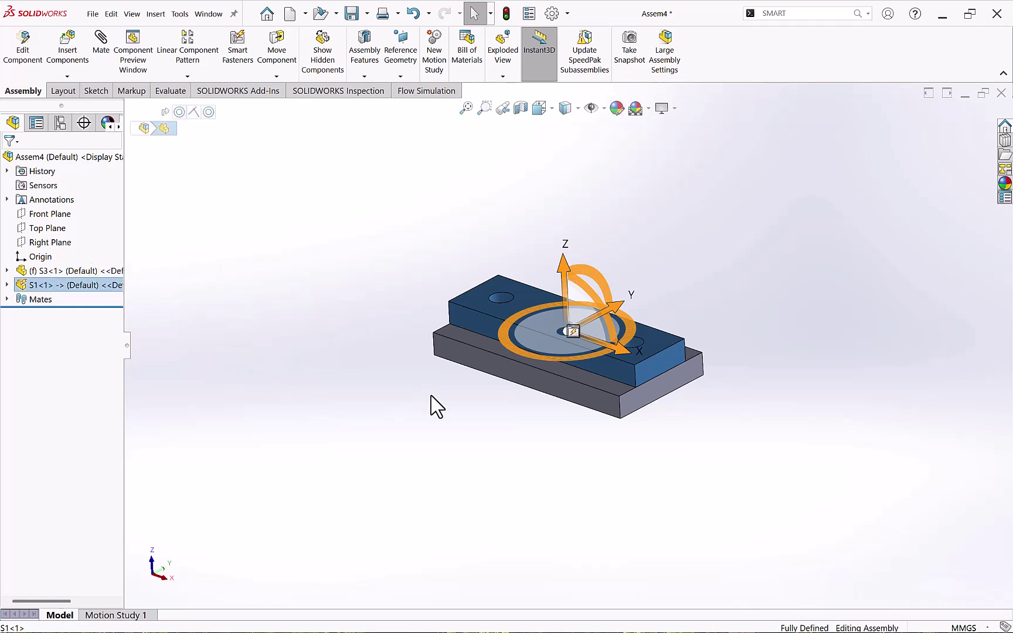
scroll(563, 357, "down", 1)
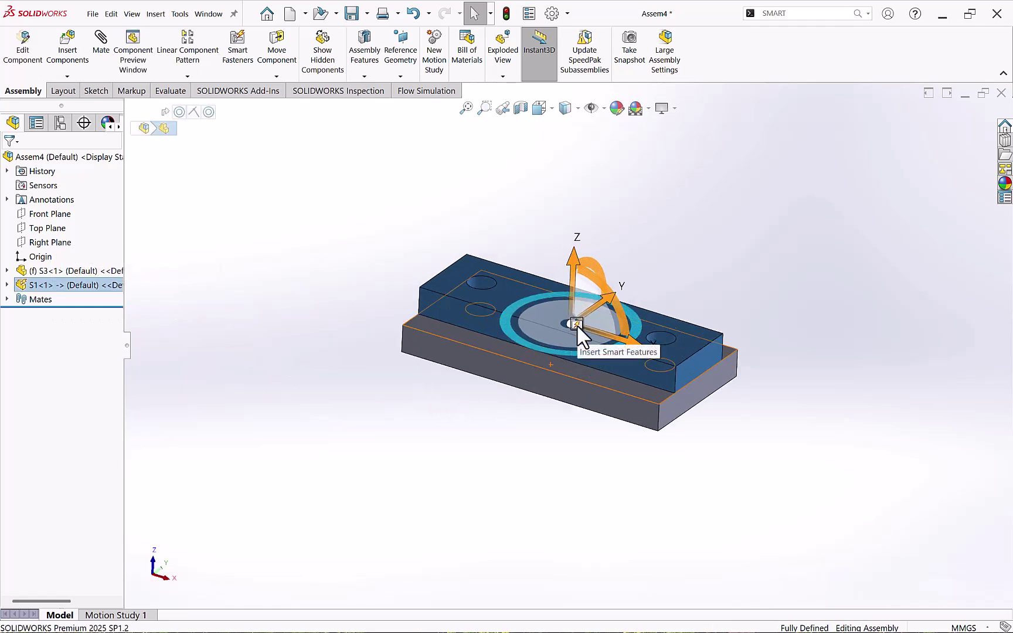
left_click(577, 324)
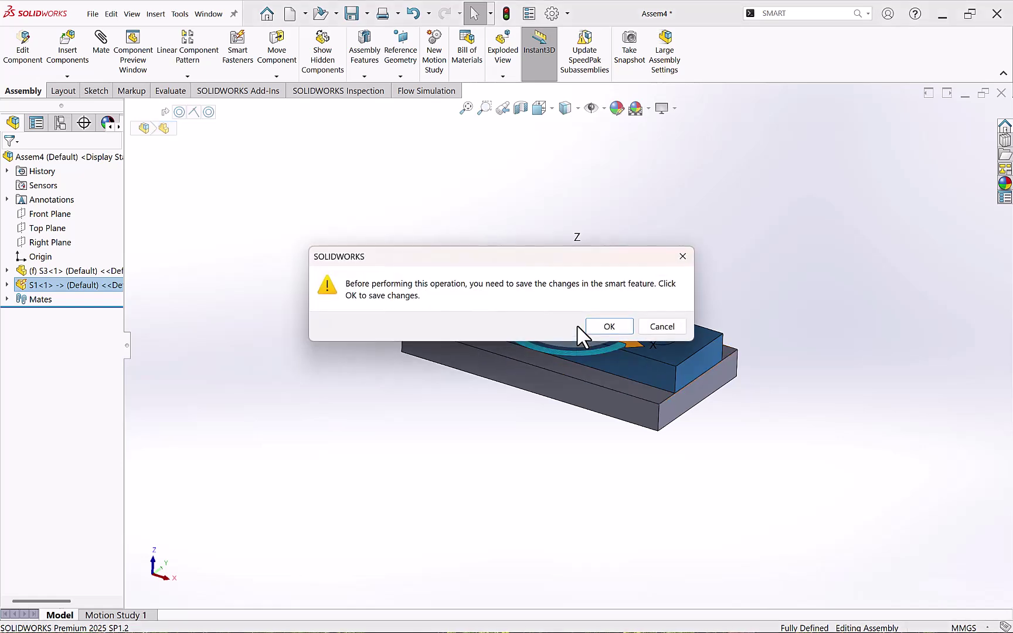
left_click(607, 327)
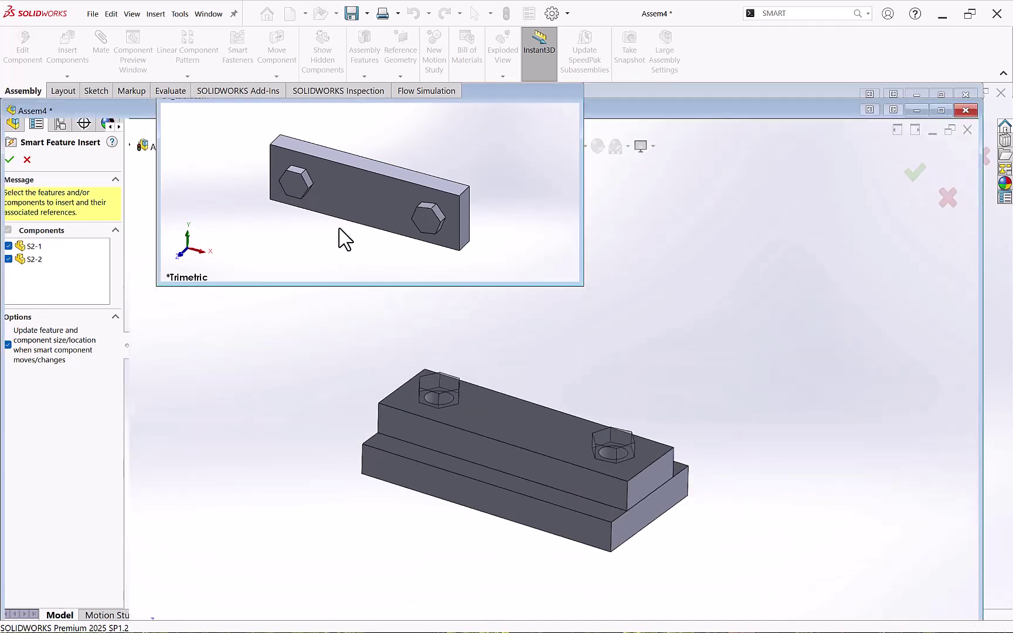
middle_click_drag(339, 238, 296, 201)
key("ctrl+1")
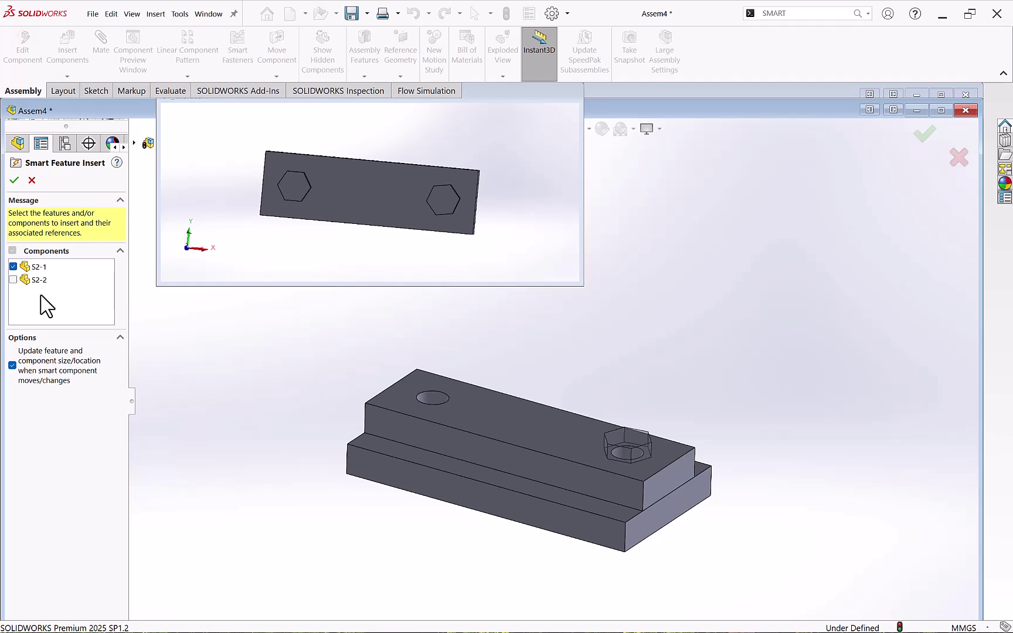
left_click(14, 180)
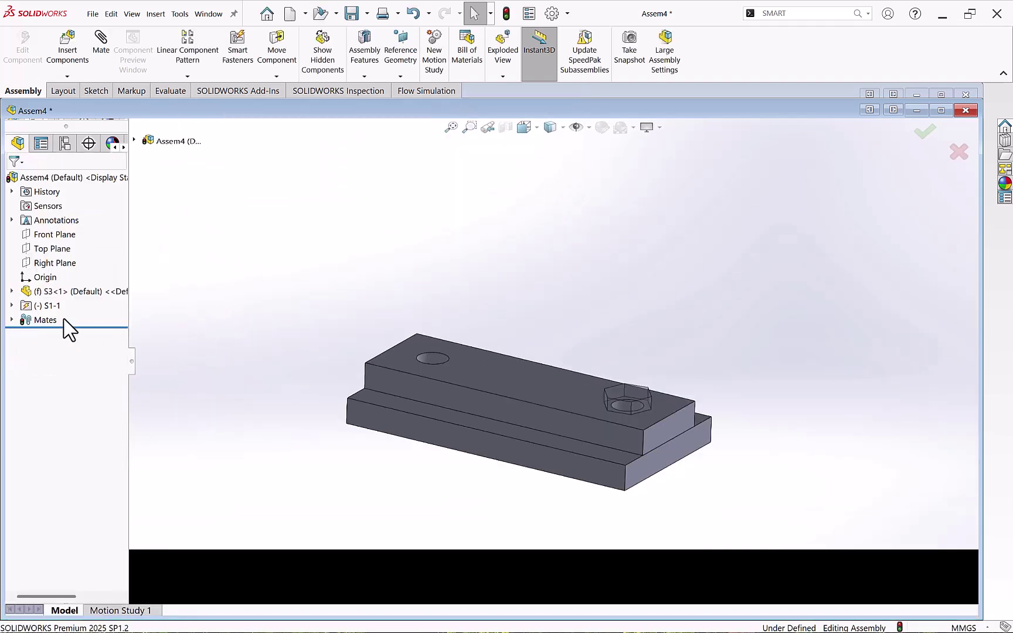
left_click(52, 305)
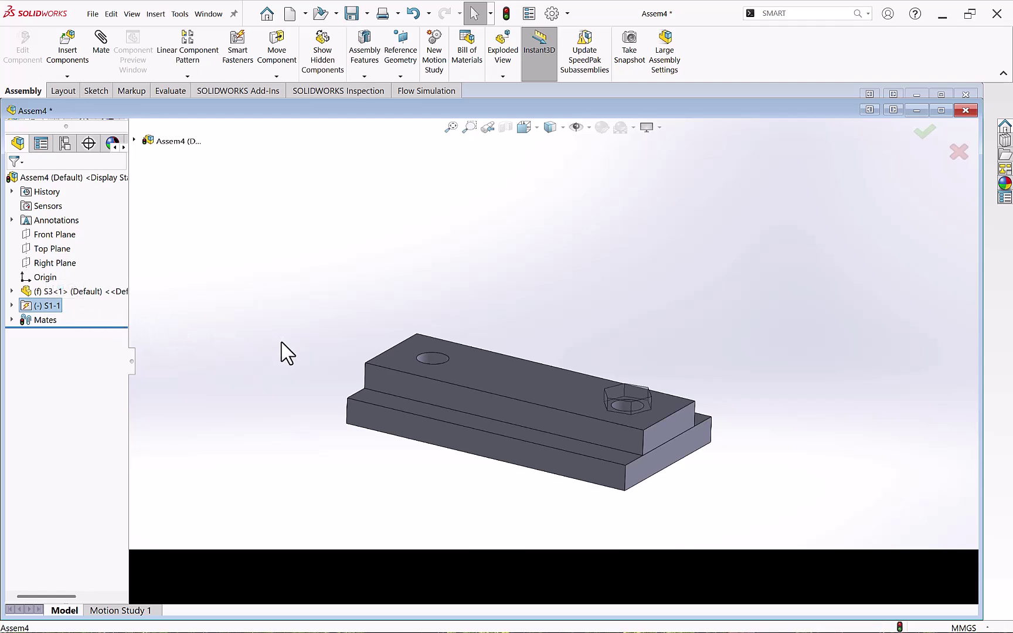